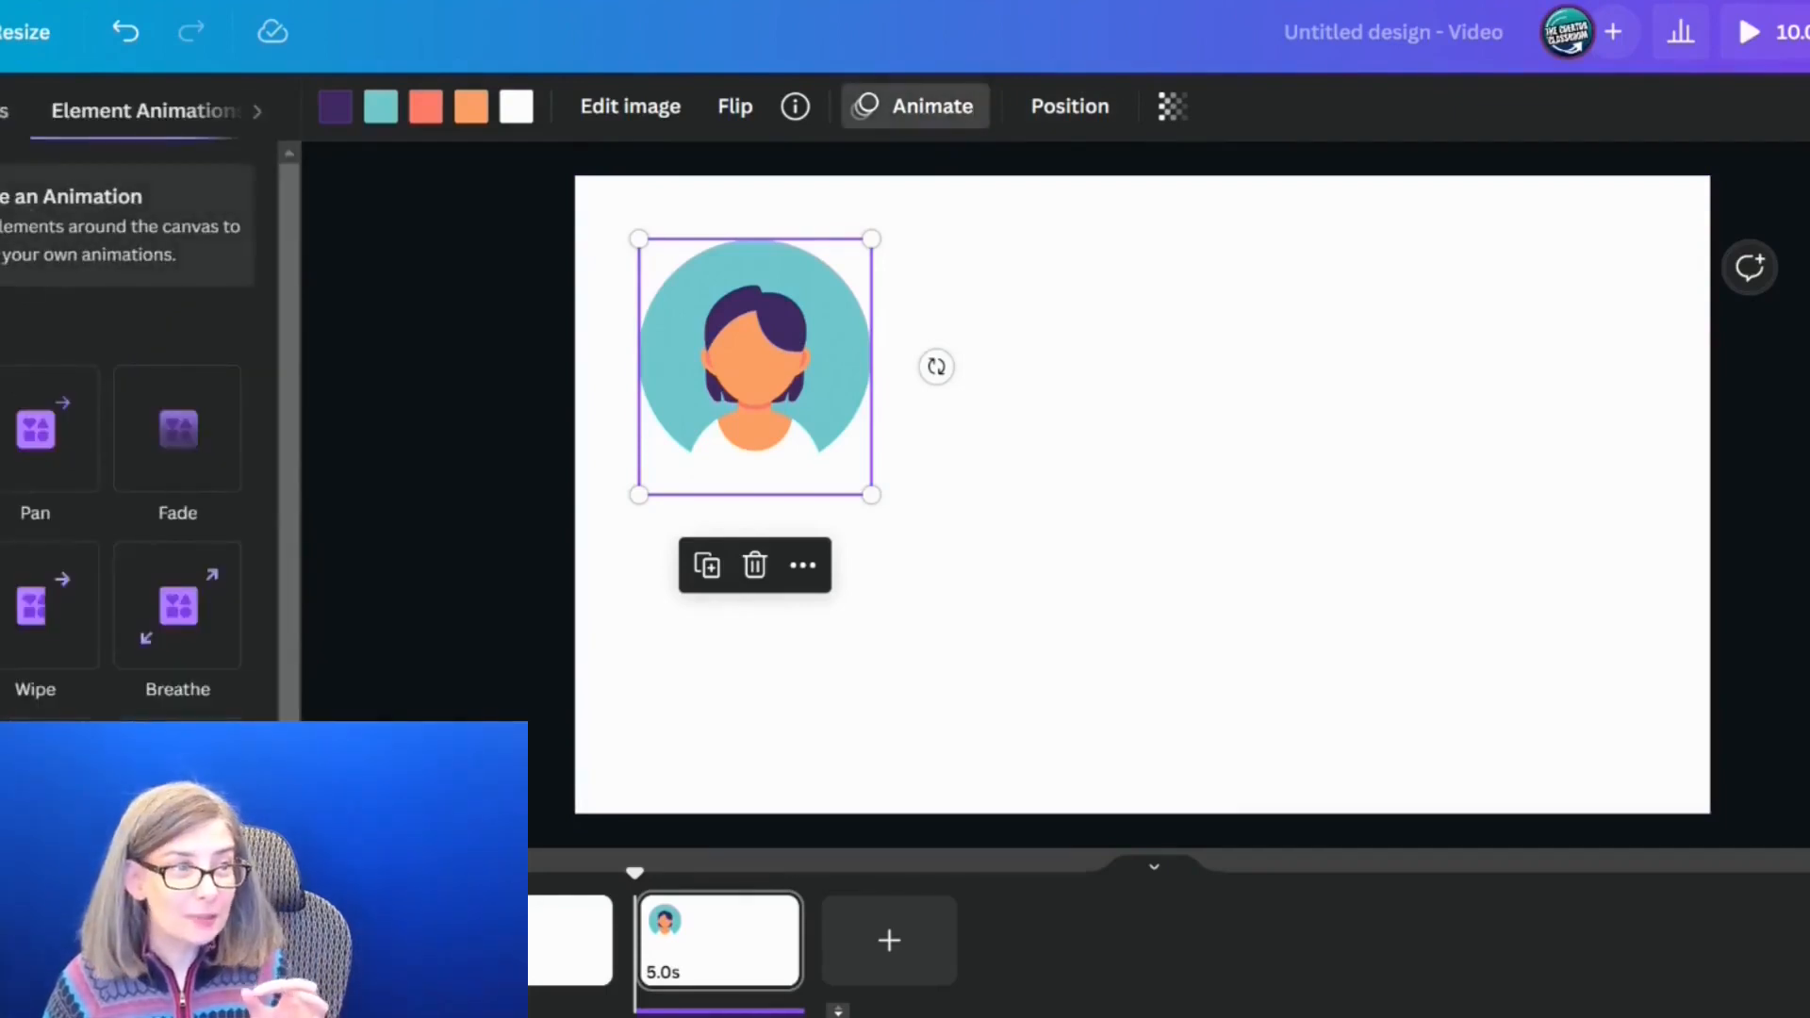
Step: Paste the animation tips image onto the page beside the person graphic
key("ctrl+v")
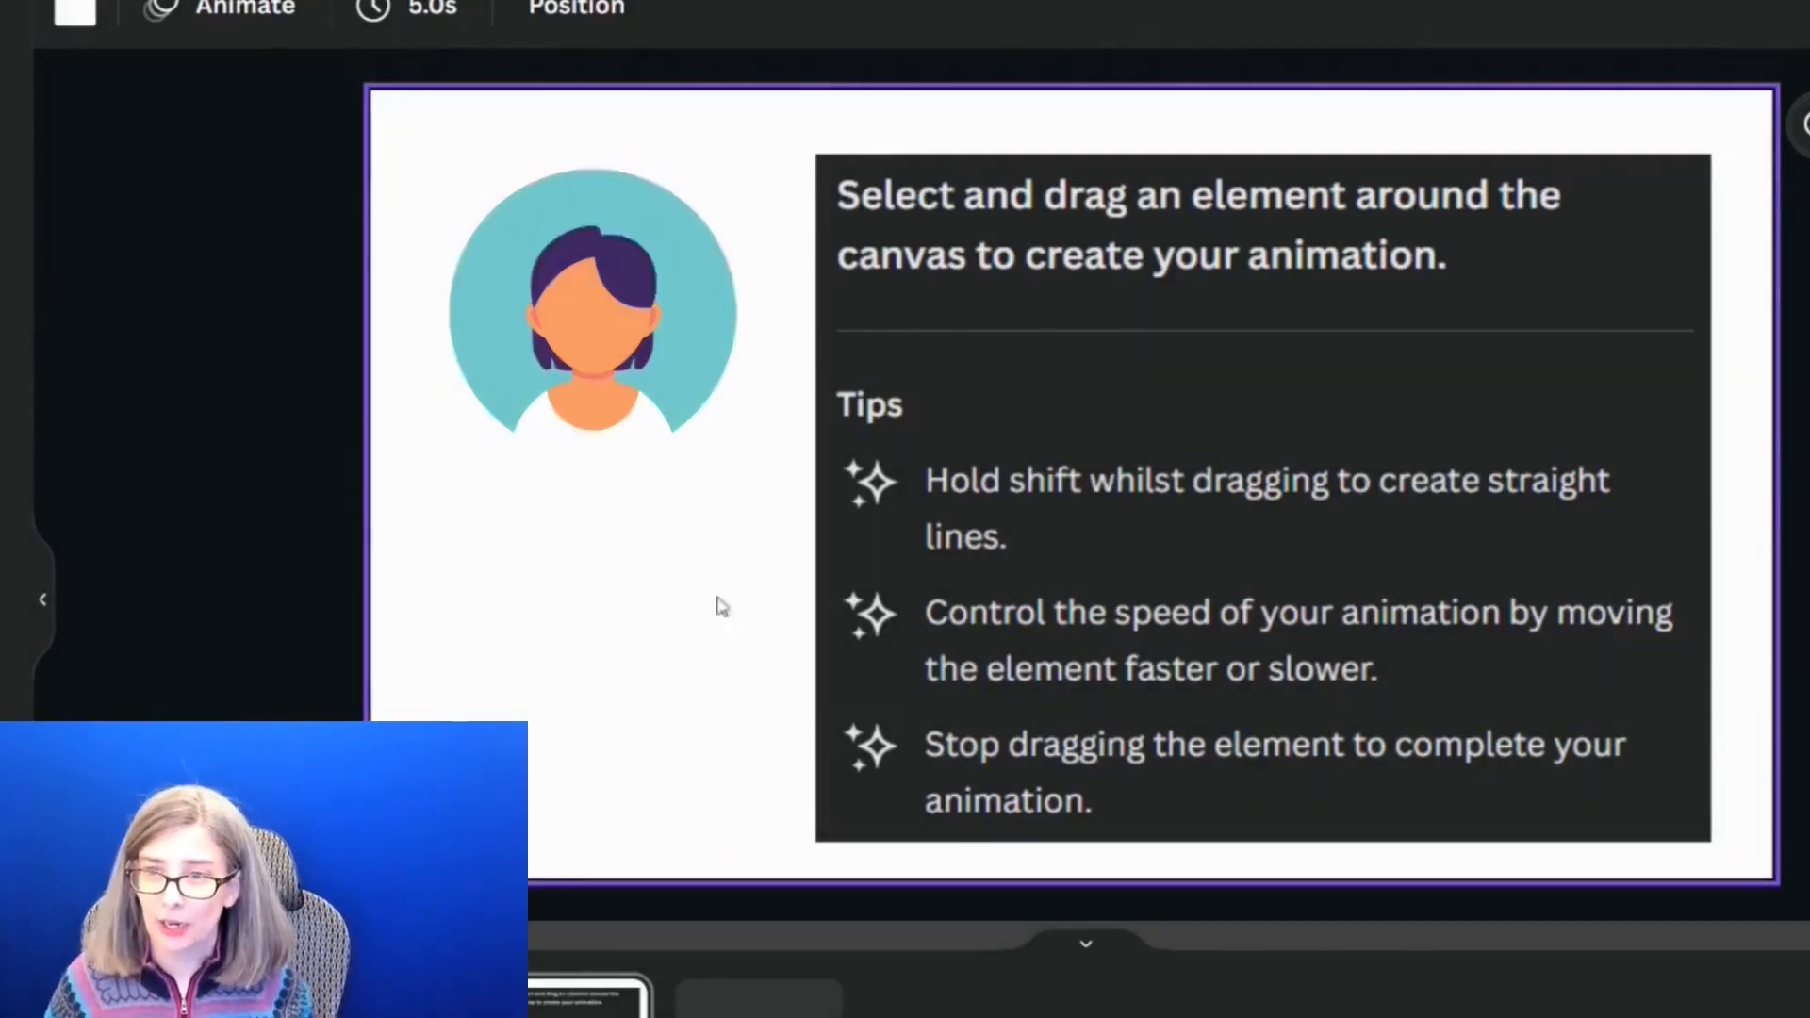
left_click(1474, 484)
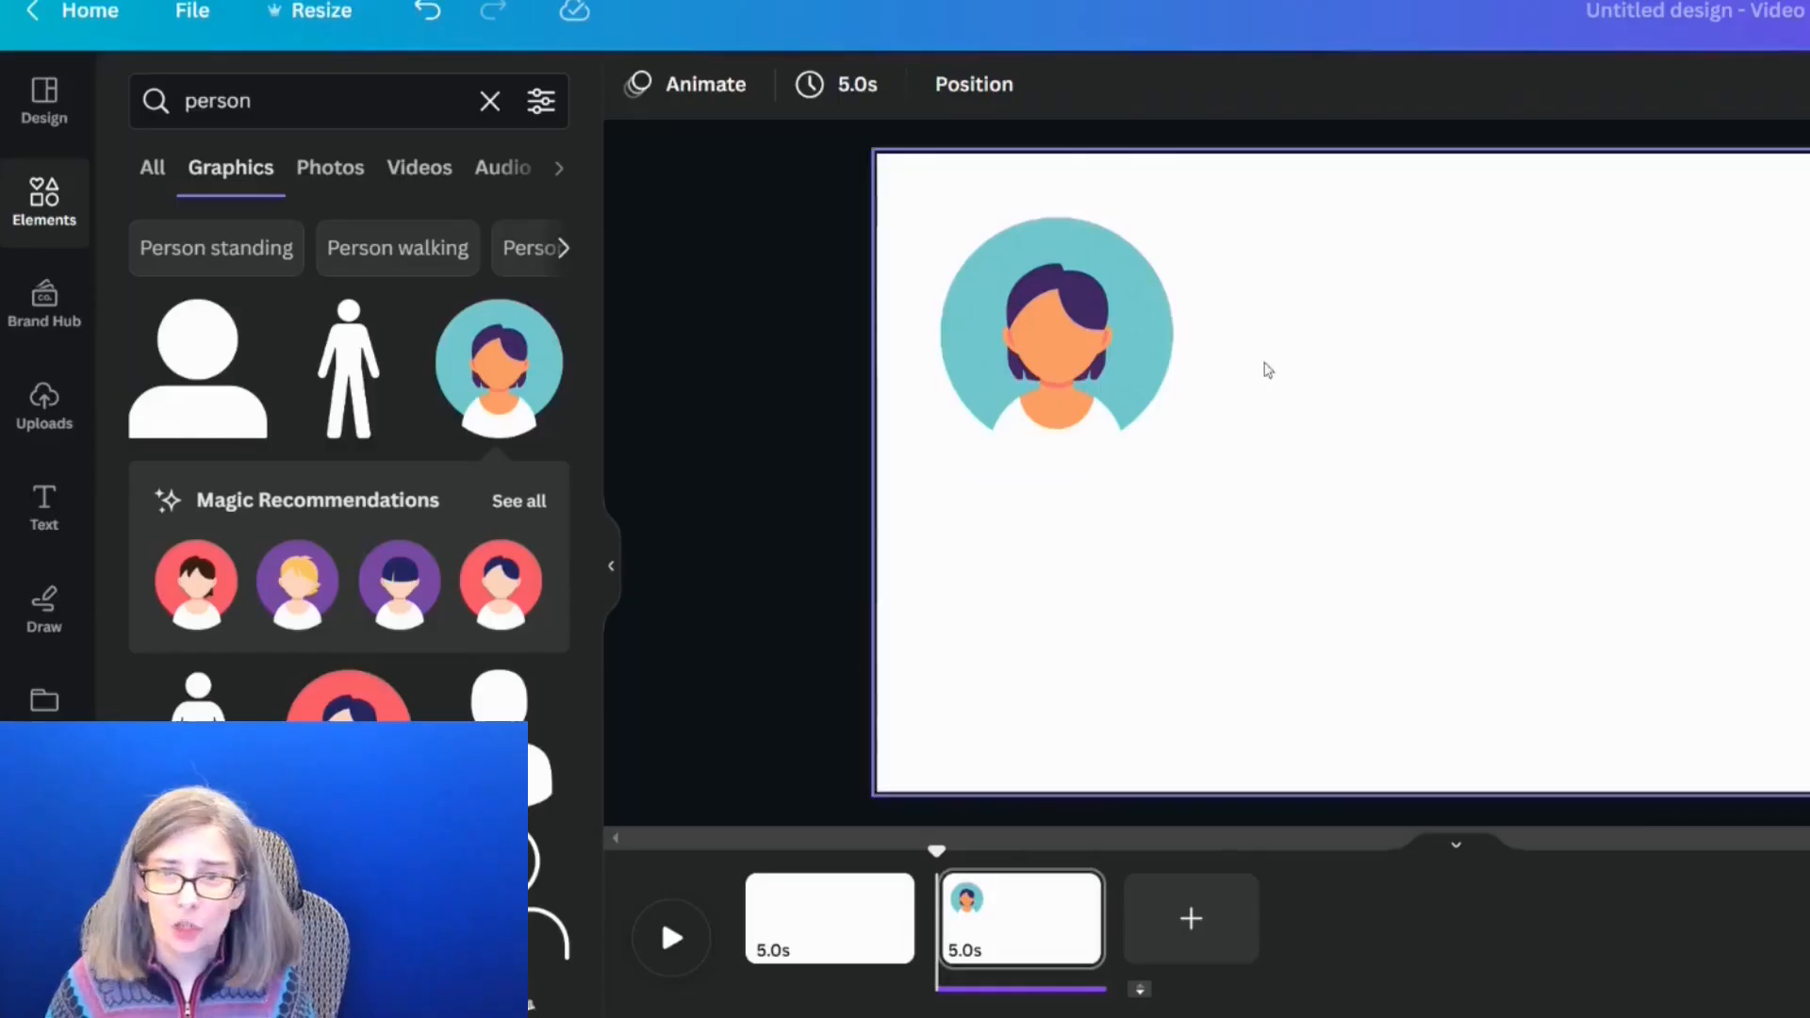
Step: Create a custom animation for the person graphic that follows a straight-sided rectangular path around the page and back to its start
left_click(1085, 355)
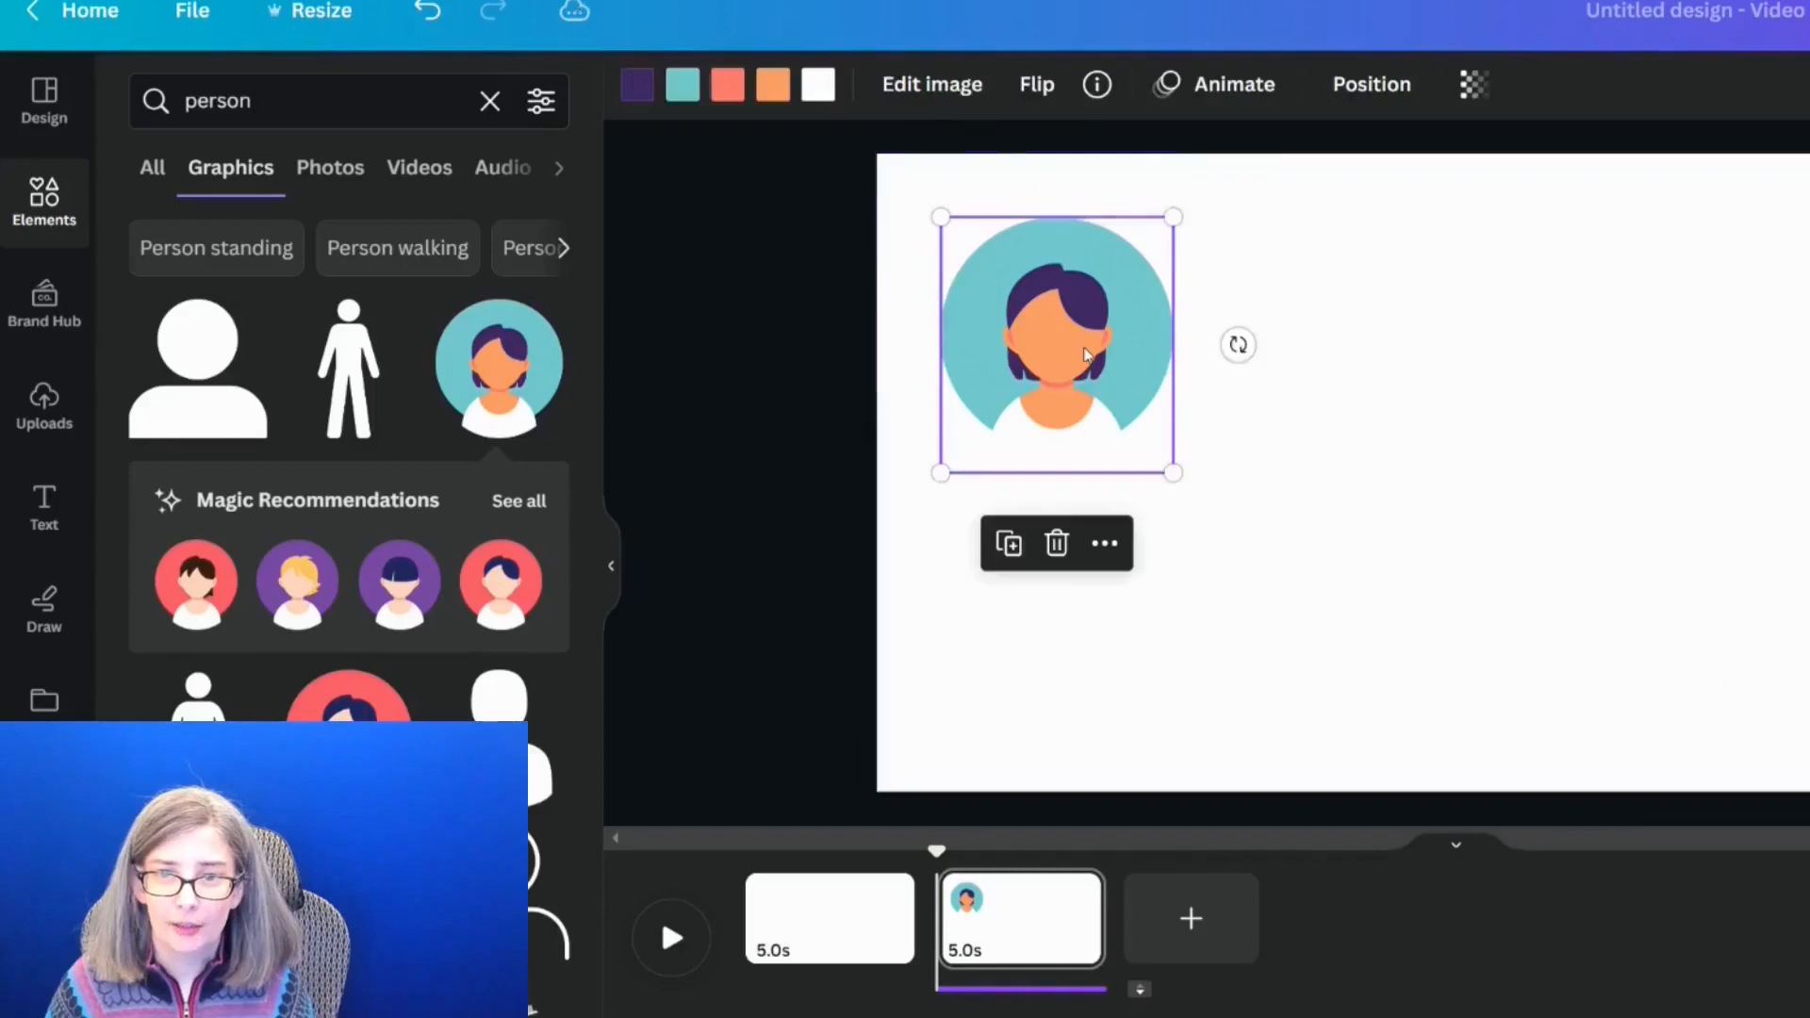
left_click(1233, 85)
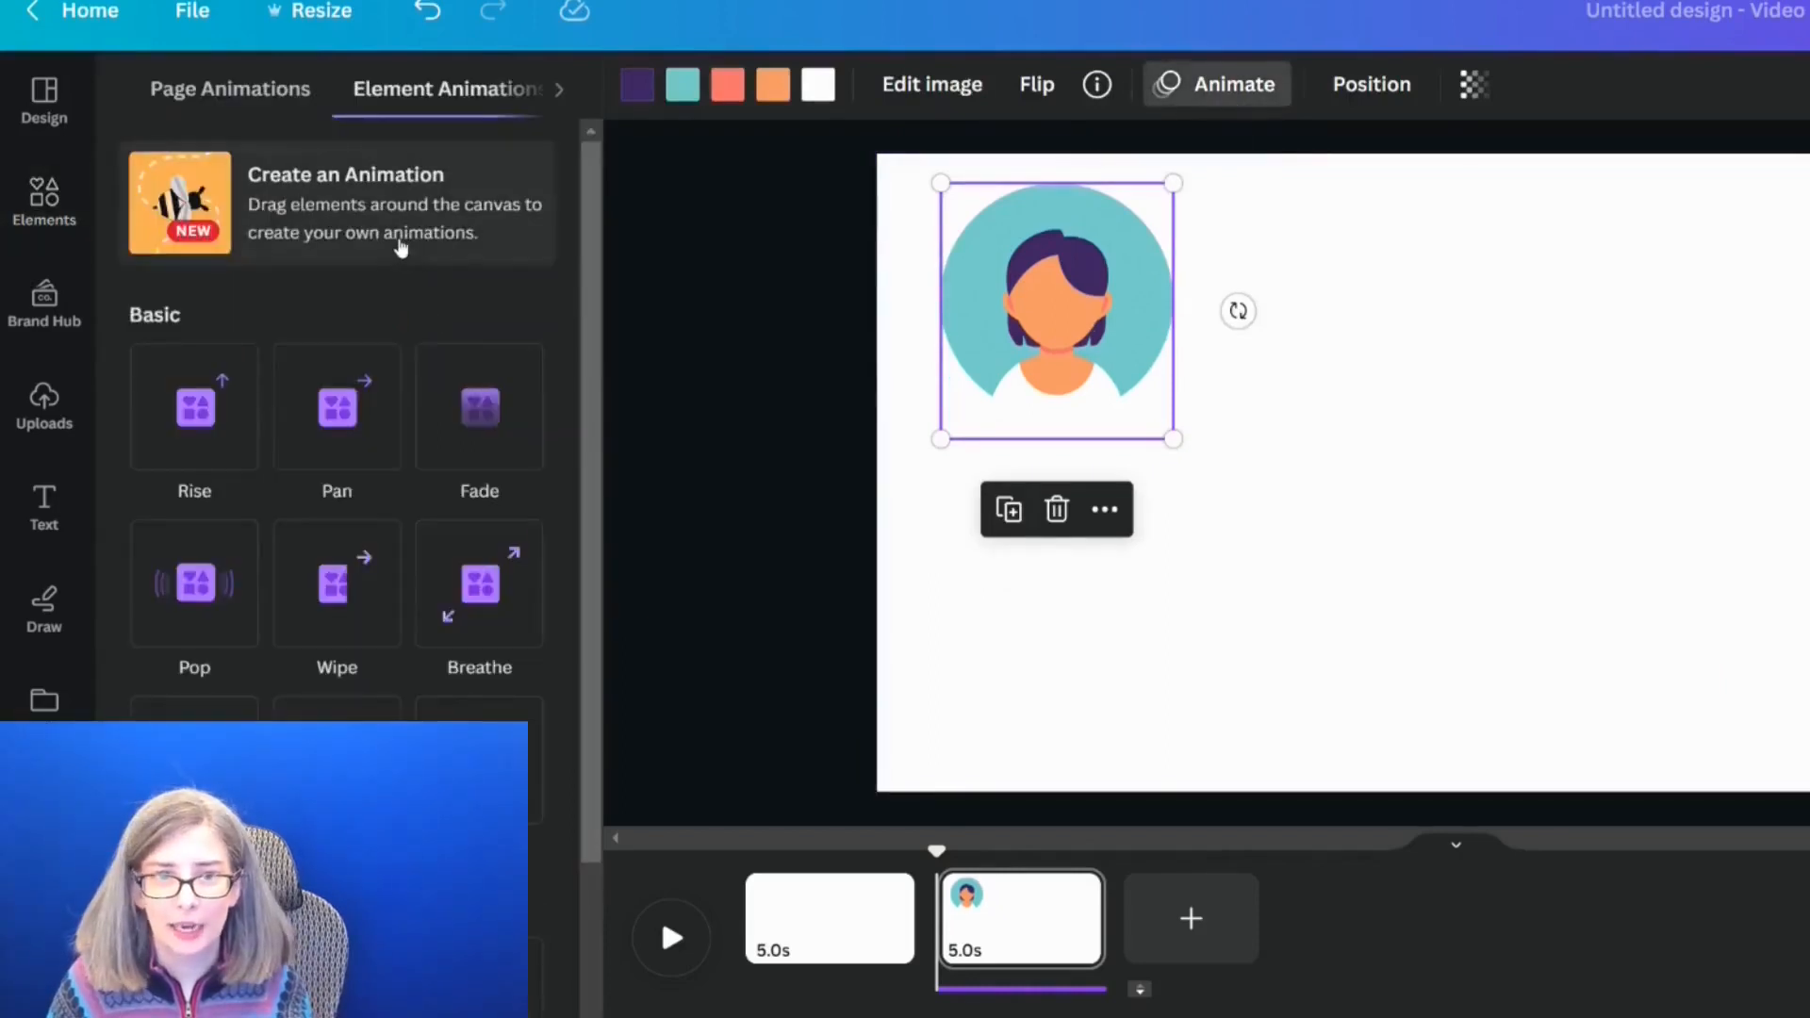
left_click(400, 250)
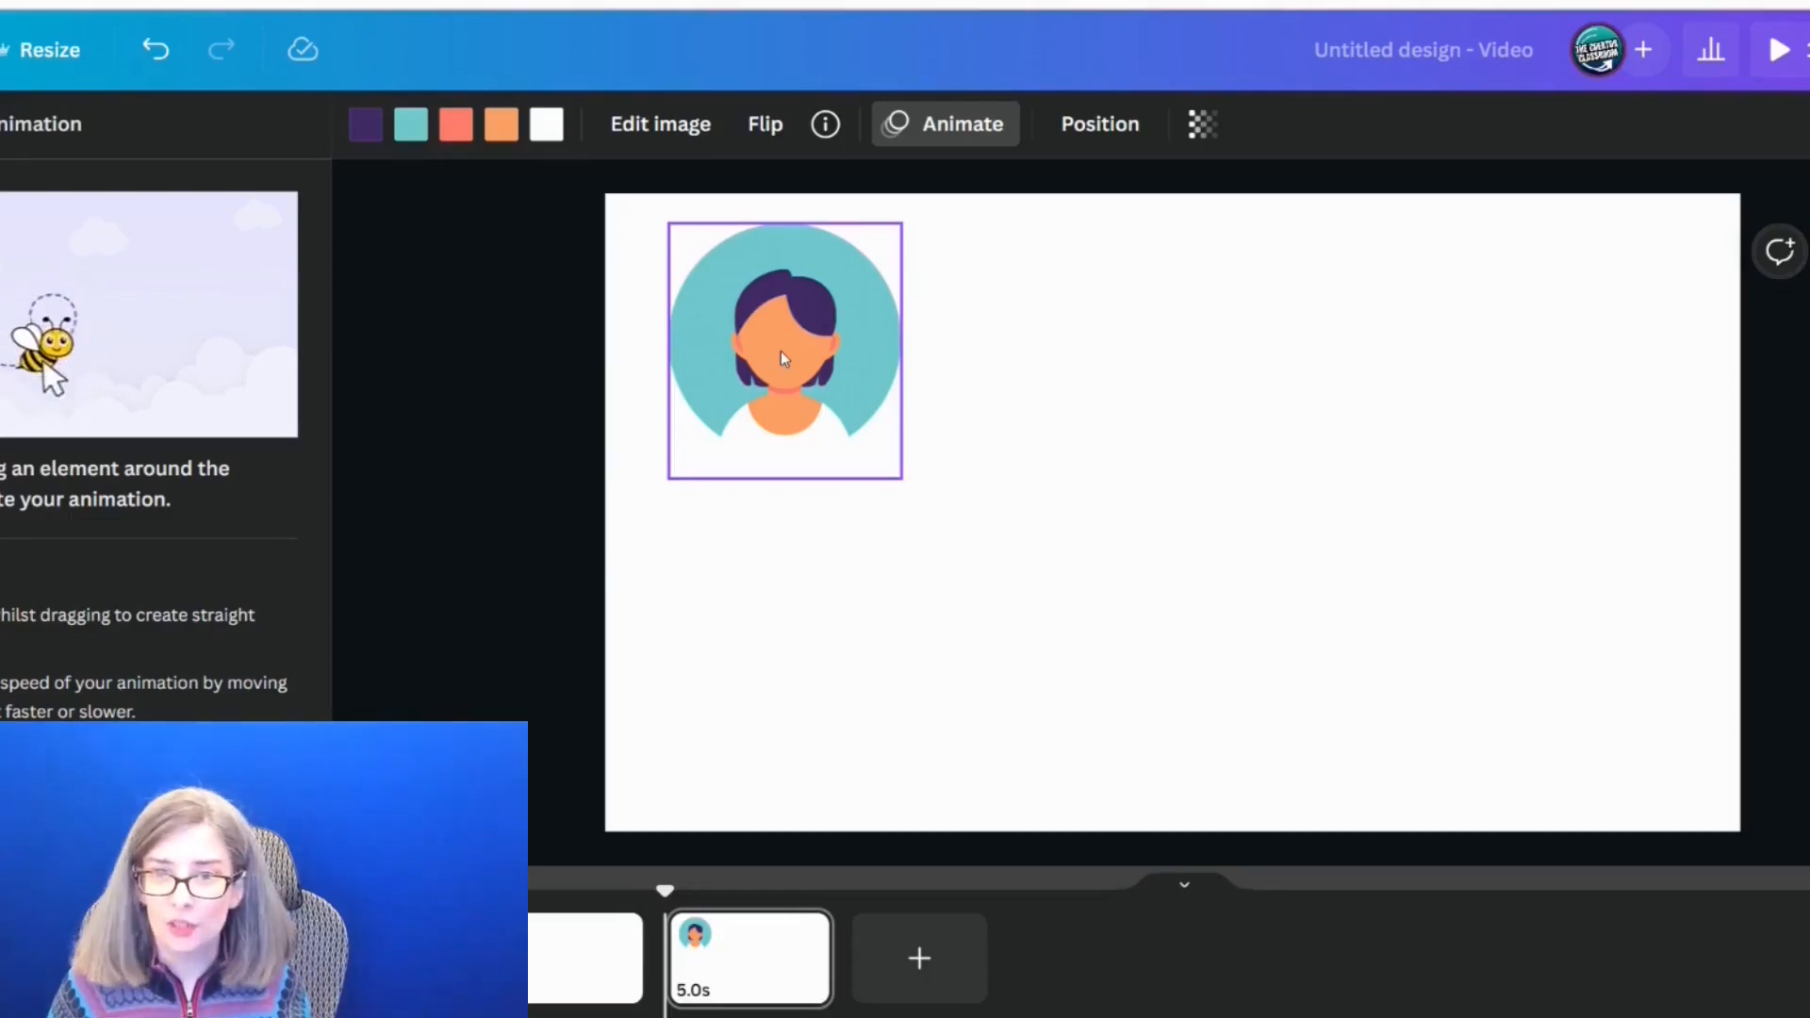
mouse_move(780, 353)
left_mouse_down()
mouse_move(1554, 357)
mouse_move(1557, 697)
left_mouse_up()
mouse_move(1580, 758)
left_mouse_down()
mouse_move(749, 736)
mouse_move(745, 352)
left_mouse_up()
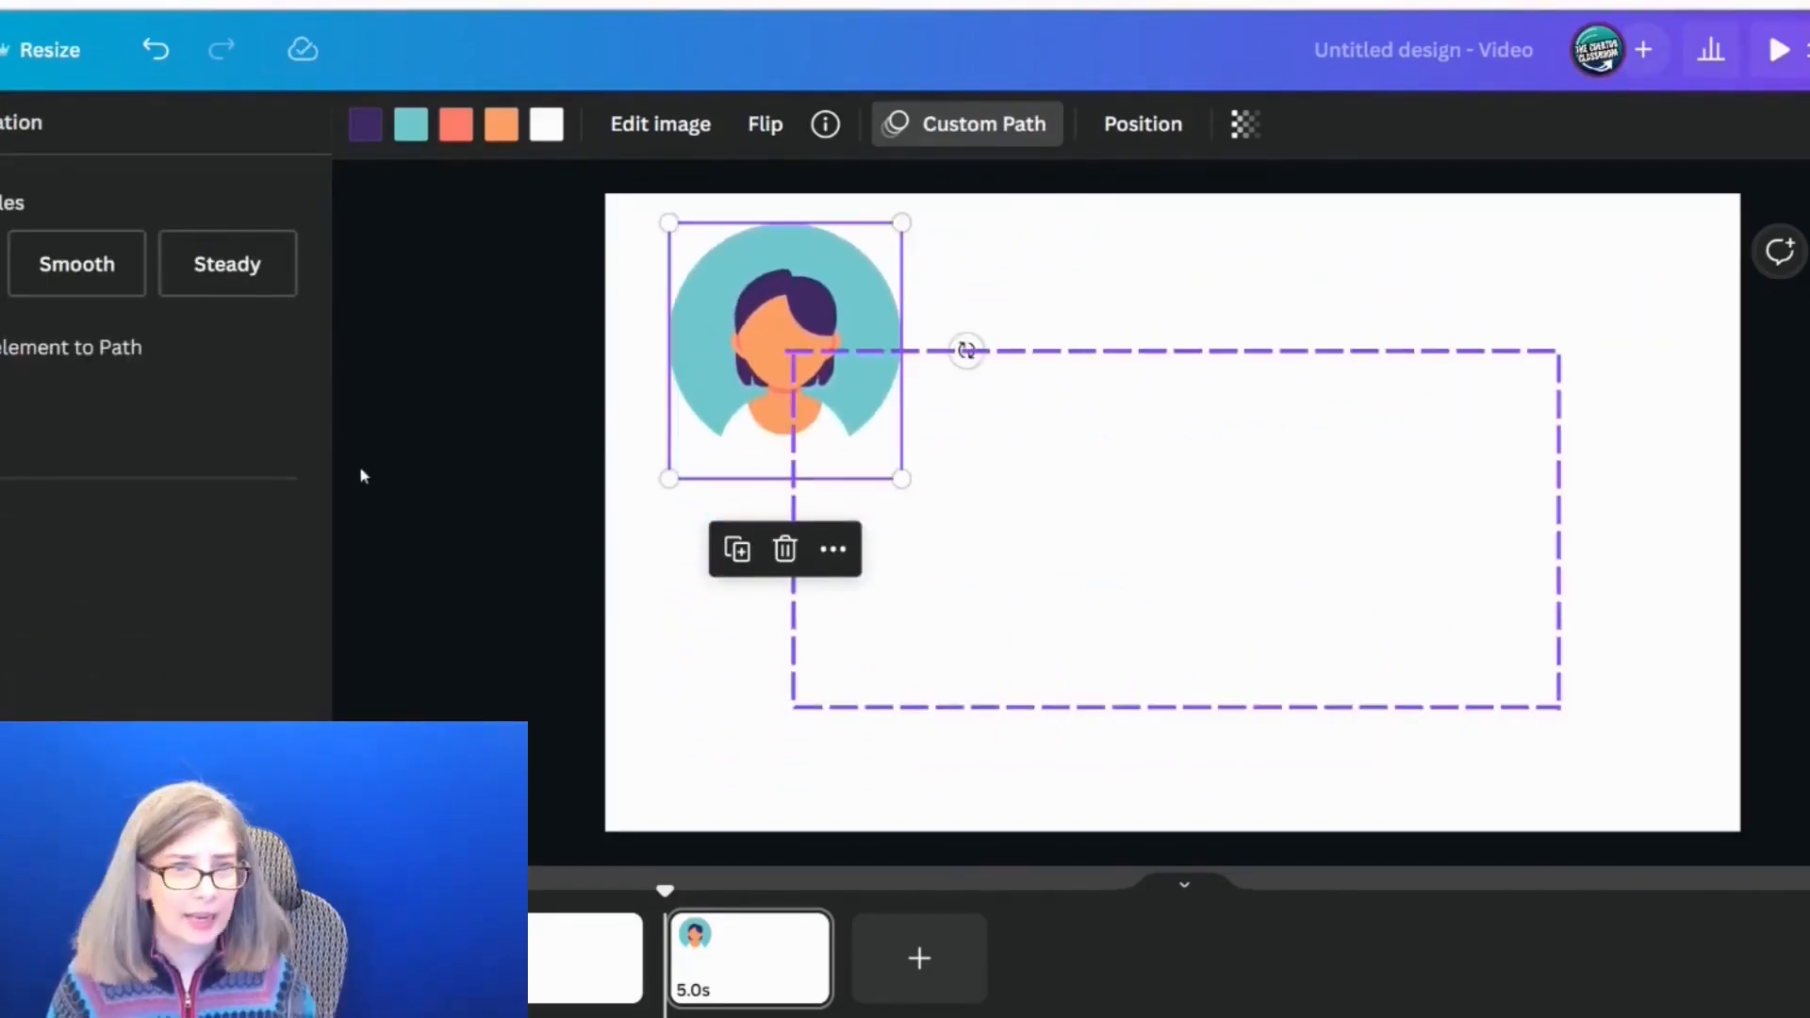
Step: Try the Smooth and Steady movement styles on the rectangular path, enable Orient element to Path, and set the speed to about midway
left_click(105, 281)
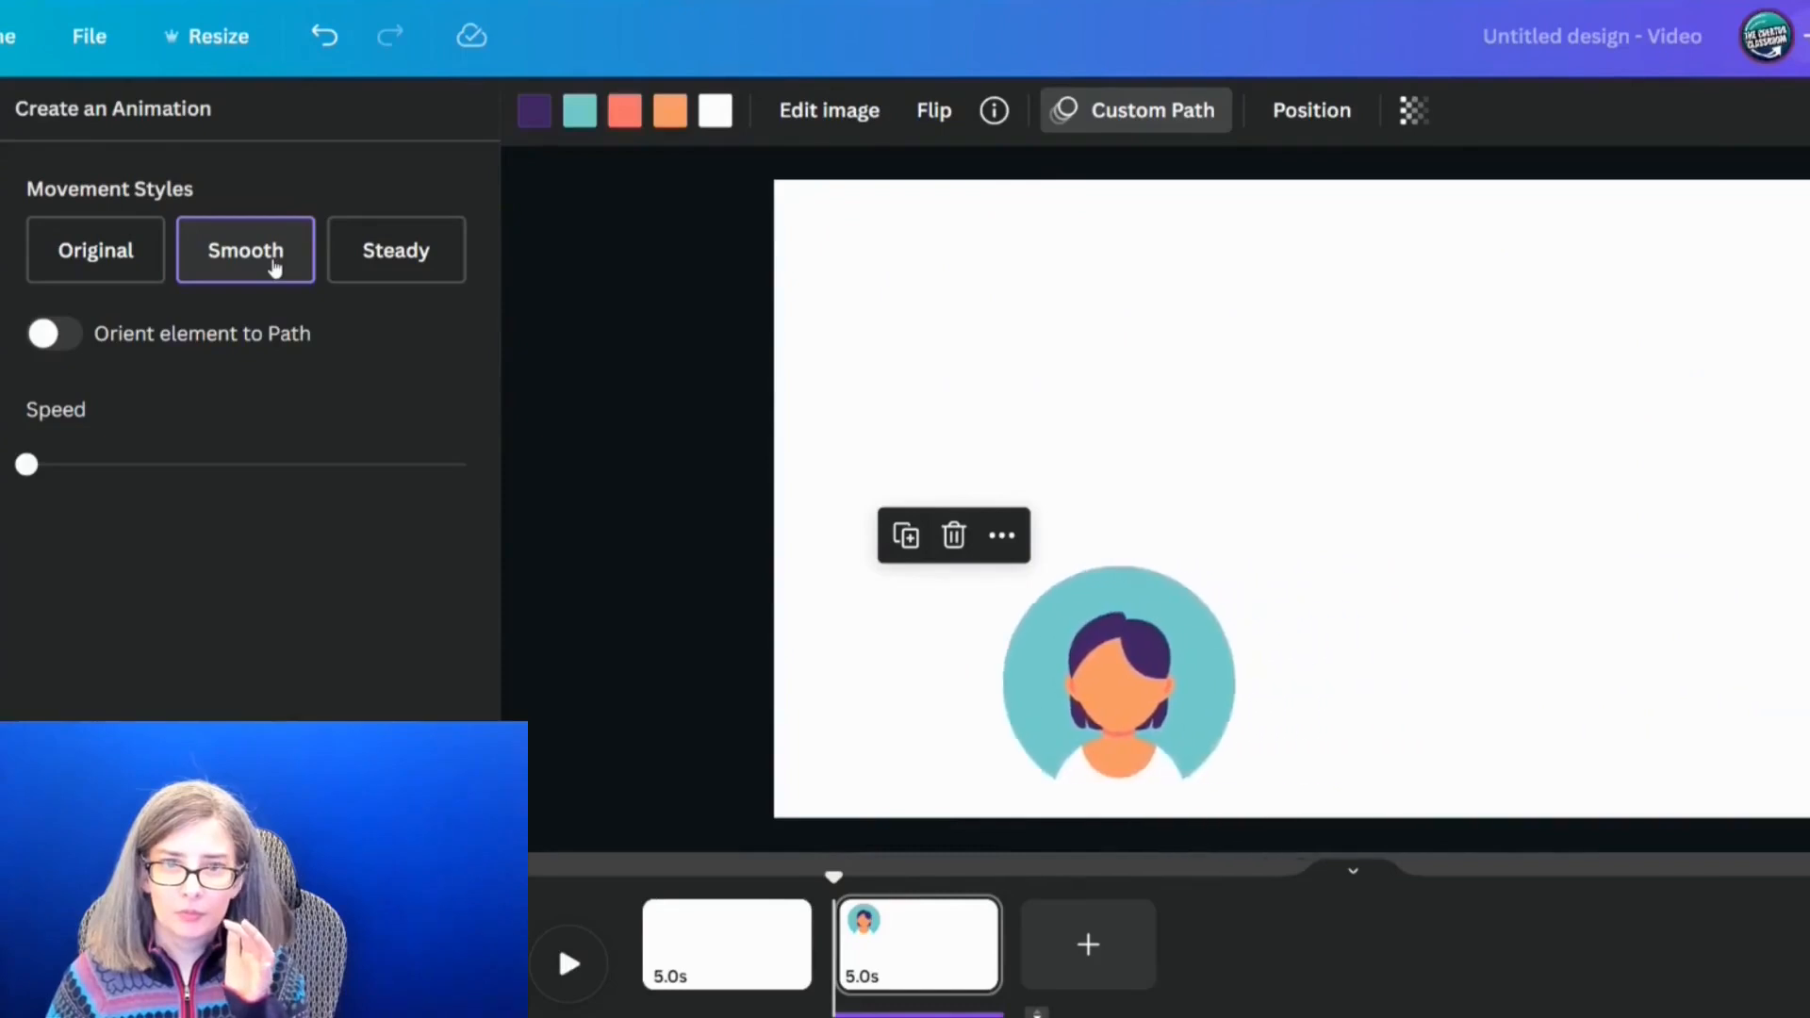
left_click(410, 252)
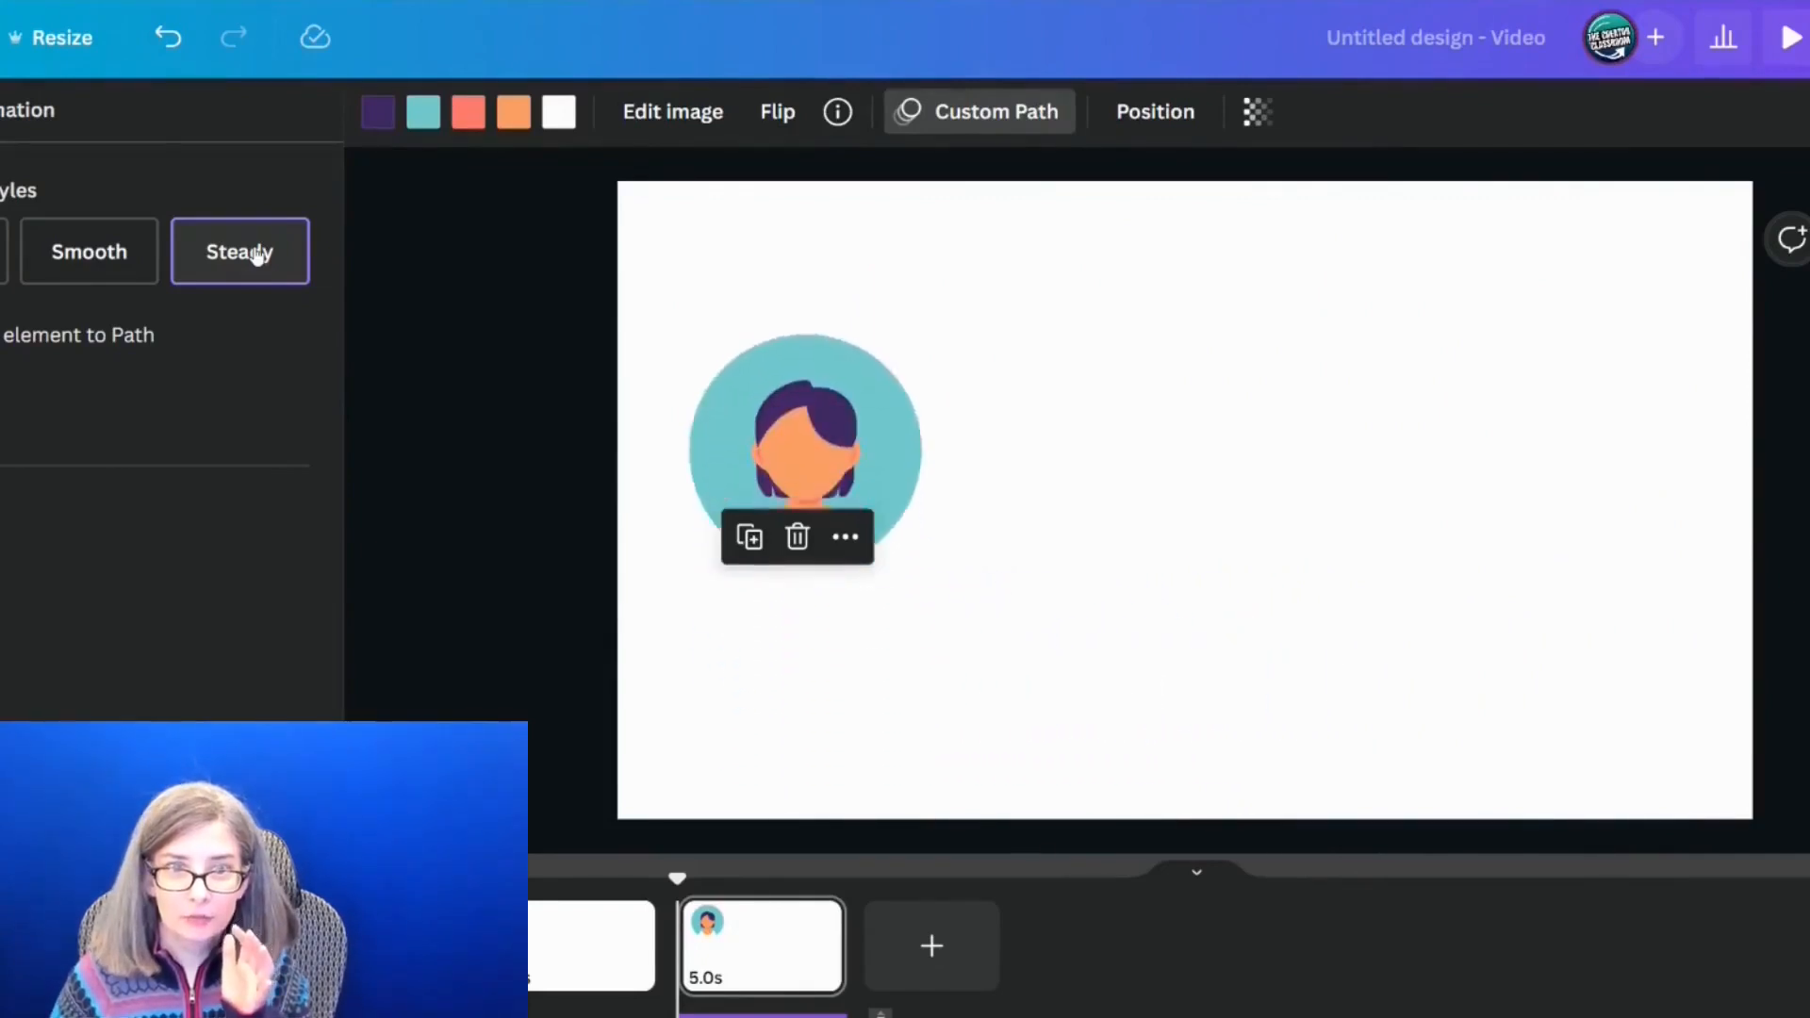
left_click(34, 330)
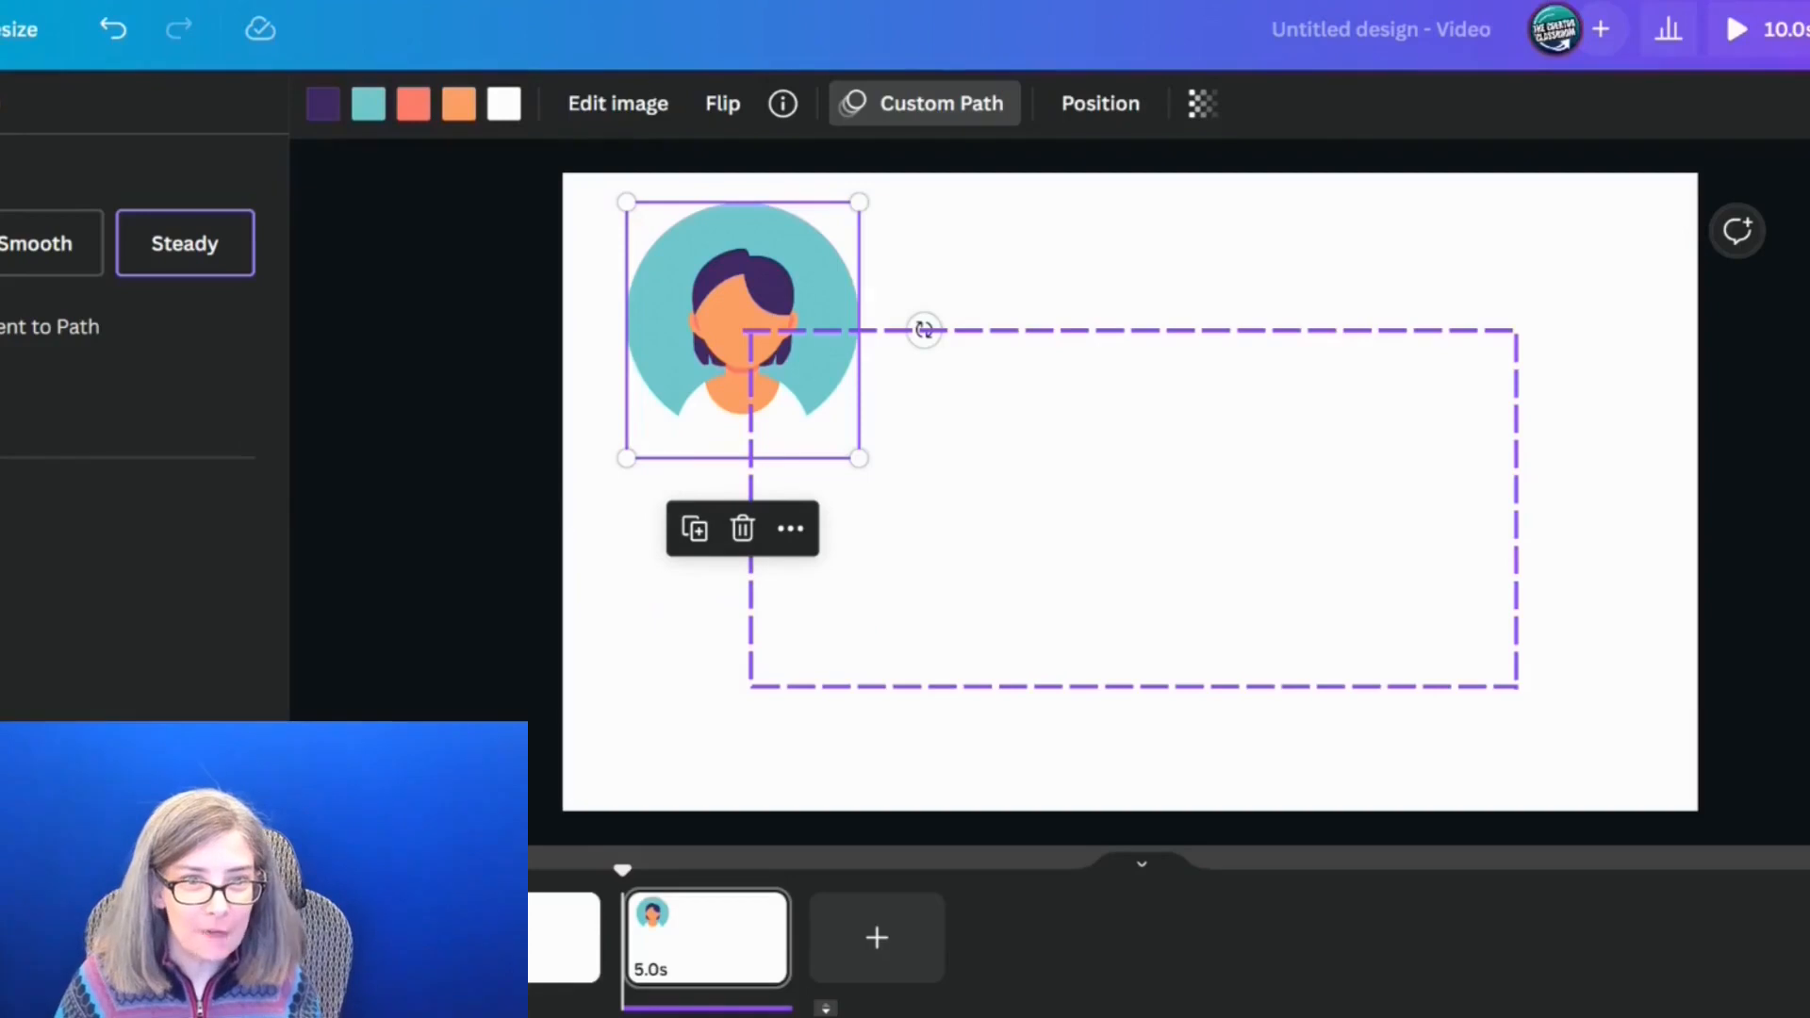
left_click(28, 459)
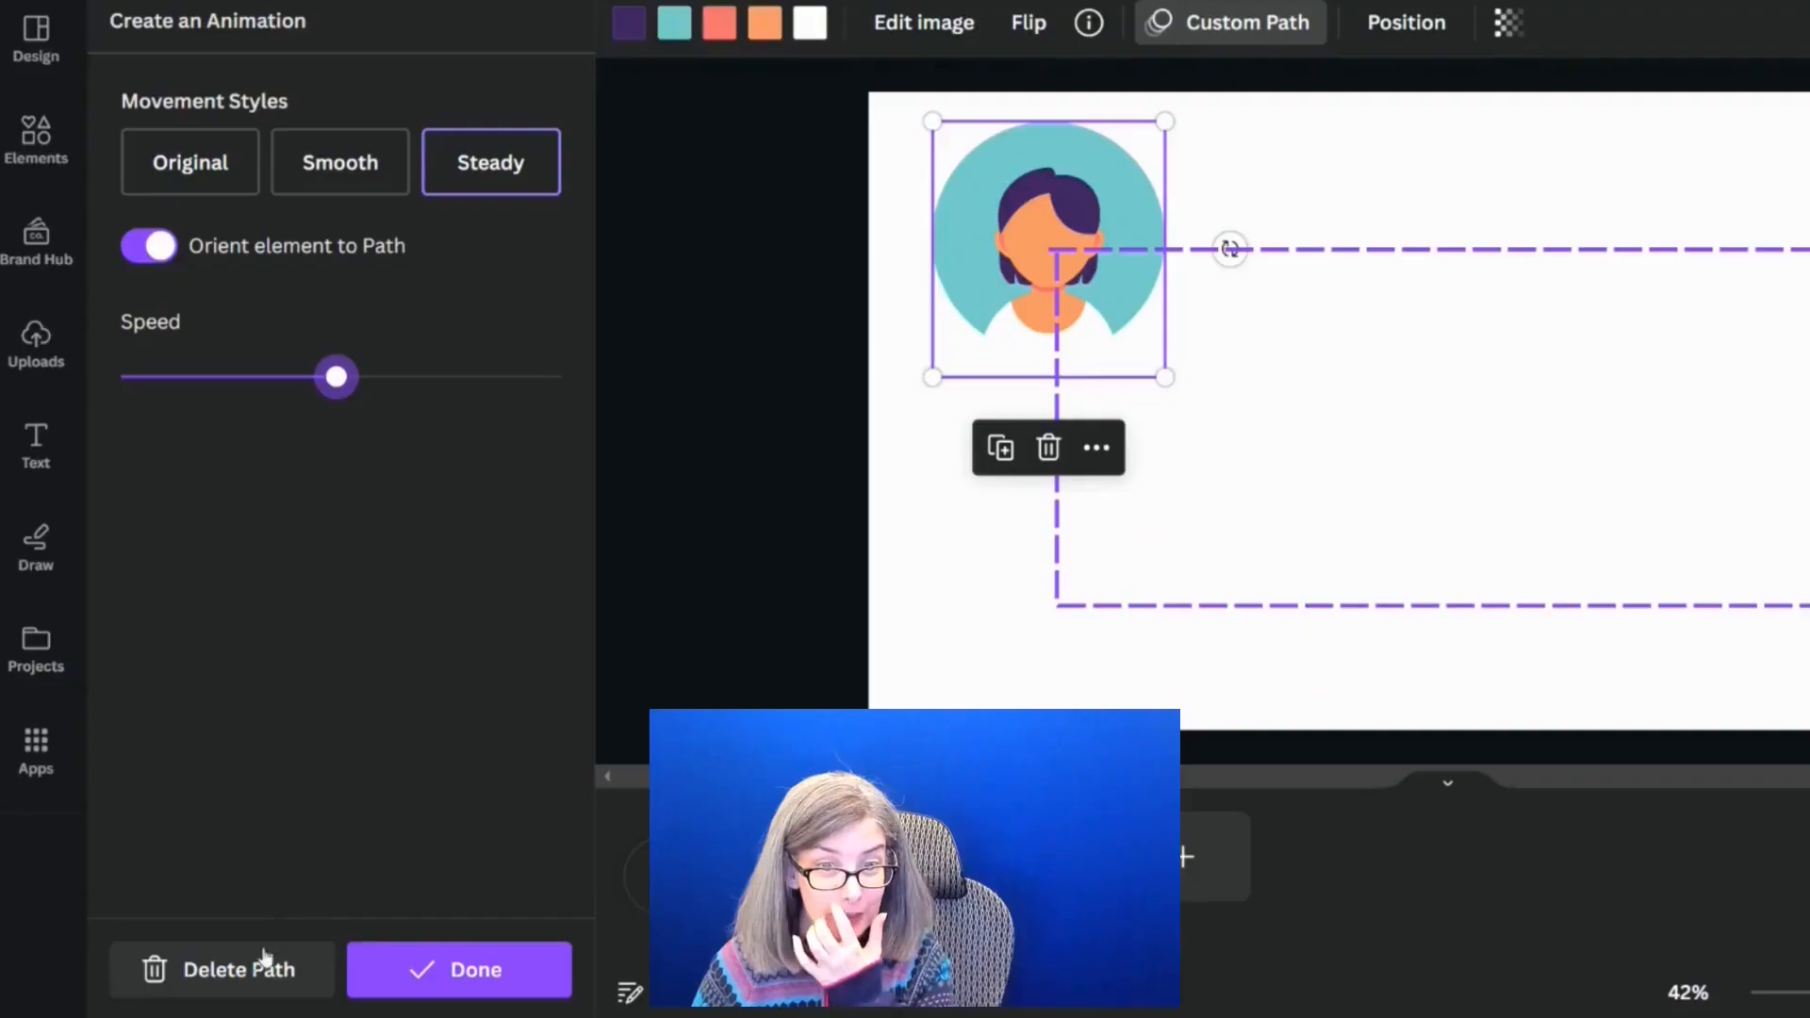
Step: Delete the person graphic's rectangular path and trace a new freehand path down and across the page
left_click(260, 967)
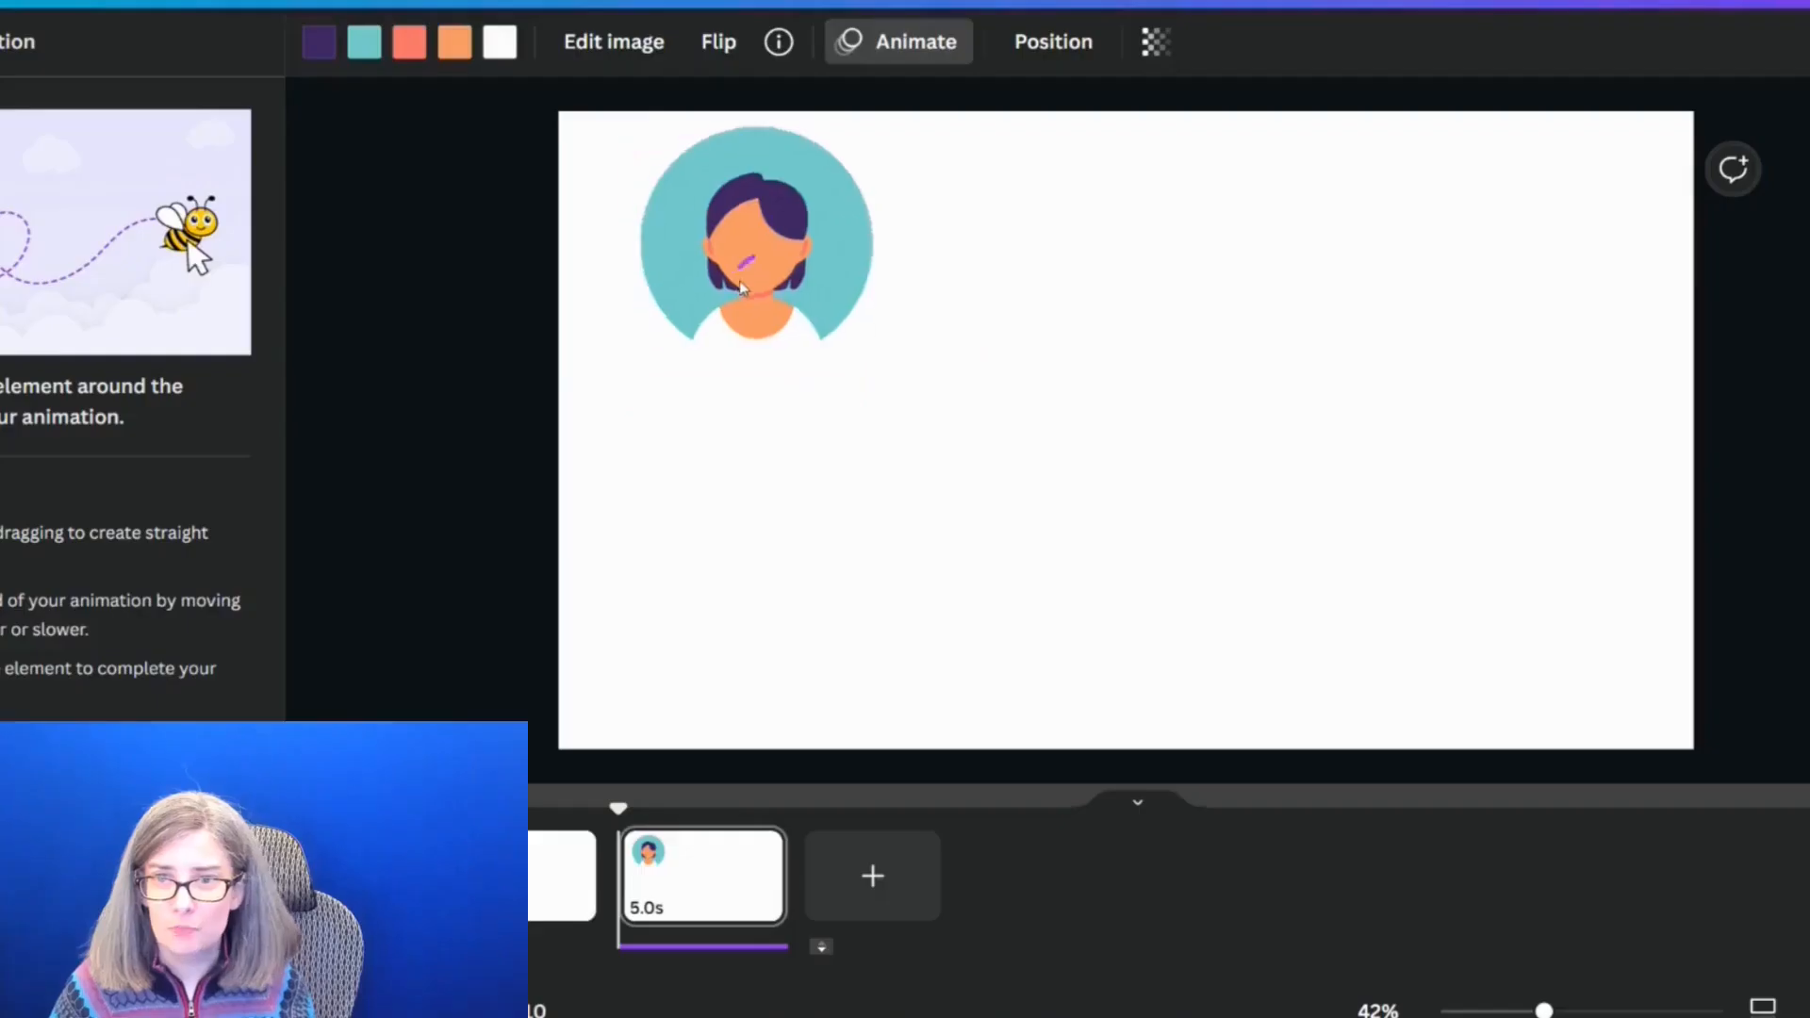
mouse_move(1053, 308)
left_mouse_down()
mouse_move(1183, 382)
mouse_move(1053, 554)
left_mouse_up()
mouse_move(743, 572)
left_mouse_down()
mouse_move(862, 596)
mouse_move(967, 527)
mouse_move(1098, 545)
mouse_move(1083, 624)
mouse_move(1215, 646)
mouse_move(1281, 517)
mouse_move(1165, 436)
mouse_move(1266, 316)
mouse_move(1401, 411)
mouse_move(1474, 339)
mouse_move(1434, 339)
left_mouse_up()
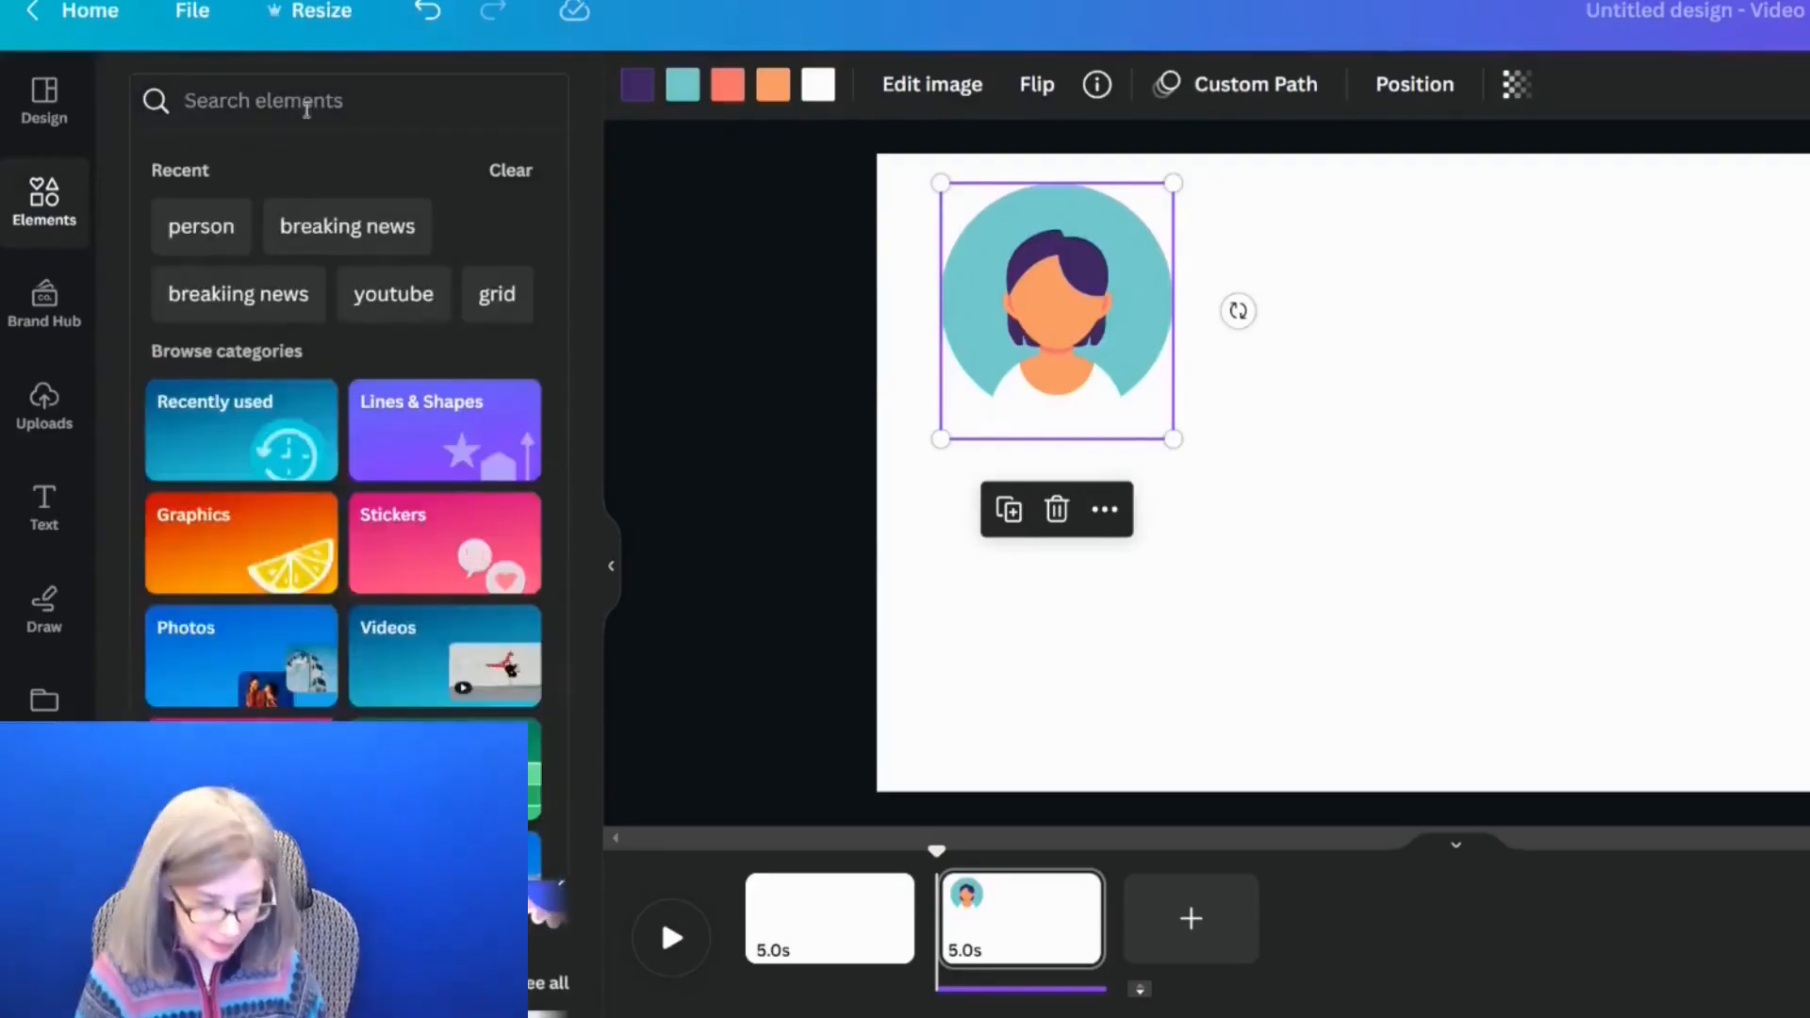
Step: Add the red "subscribe" graphic with bell, shrink it near the page's upper-left corner, and fill the page background with the typing-hands video
left_click(307, 110)
type("subscribe")
key("Return")
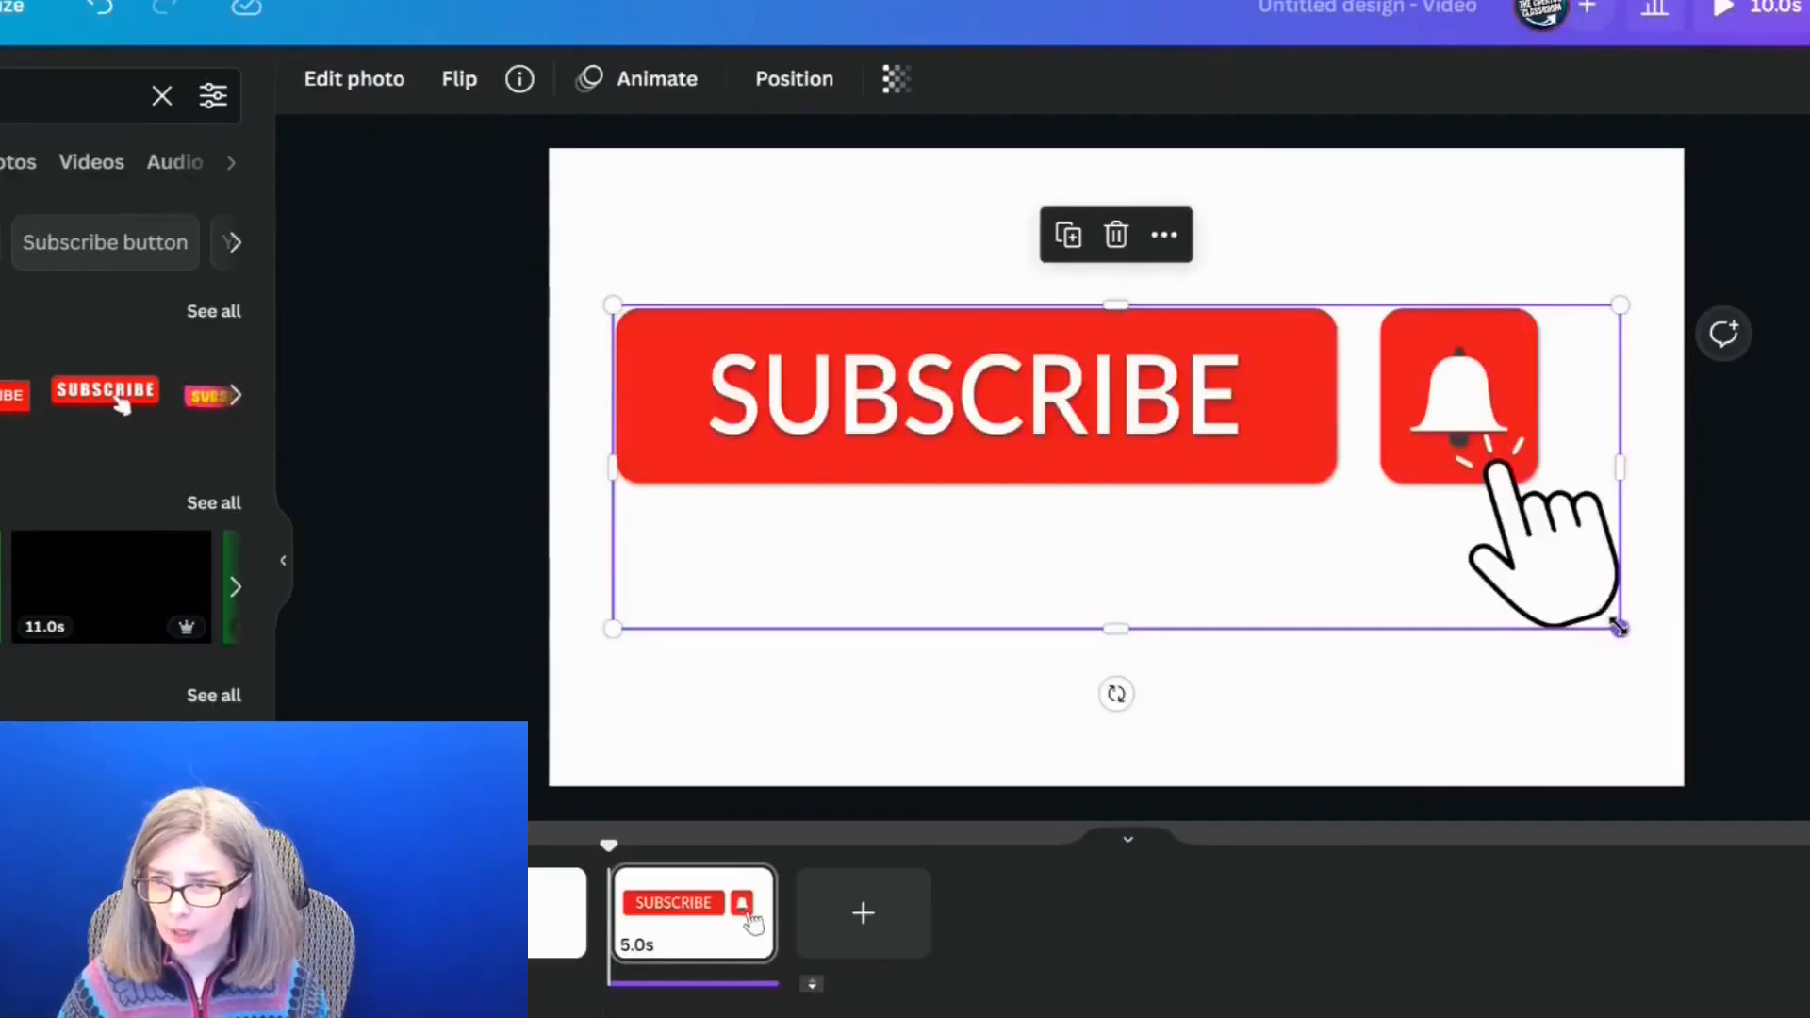
left_click_drag(1619, 627, 856, 307)
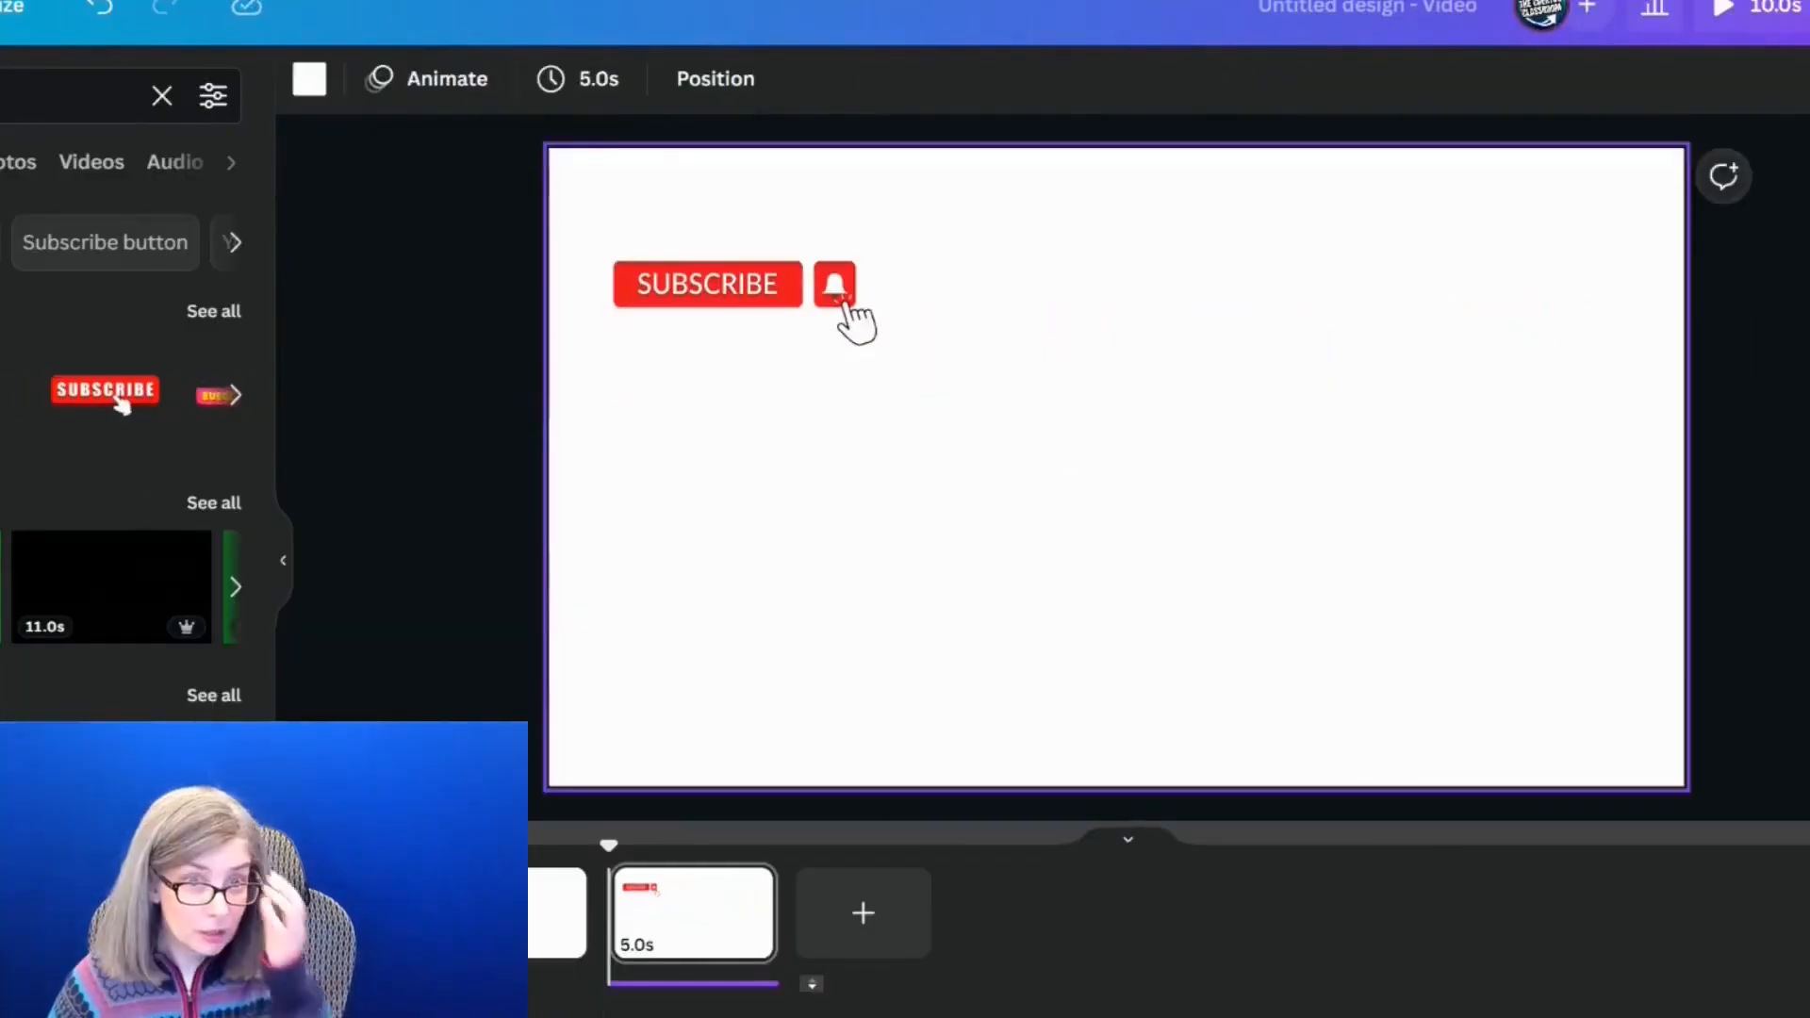
left_click(51, 82)
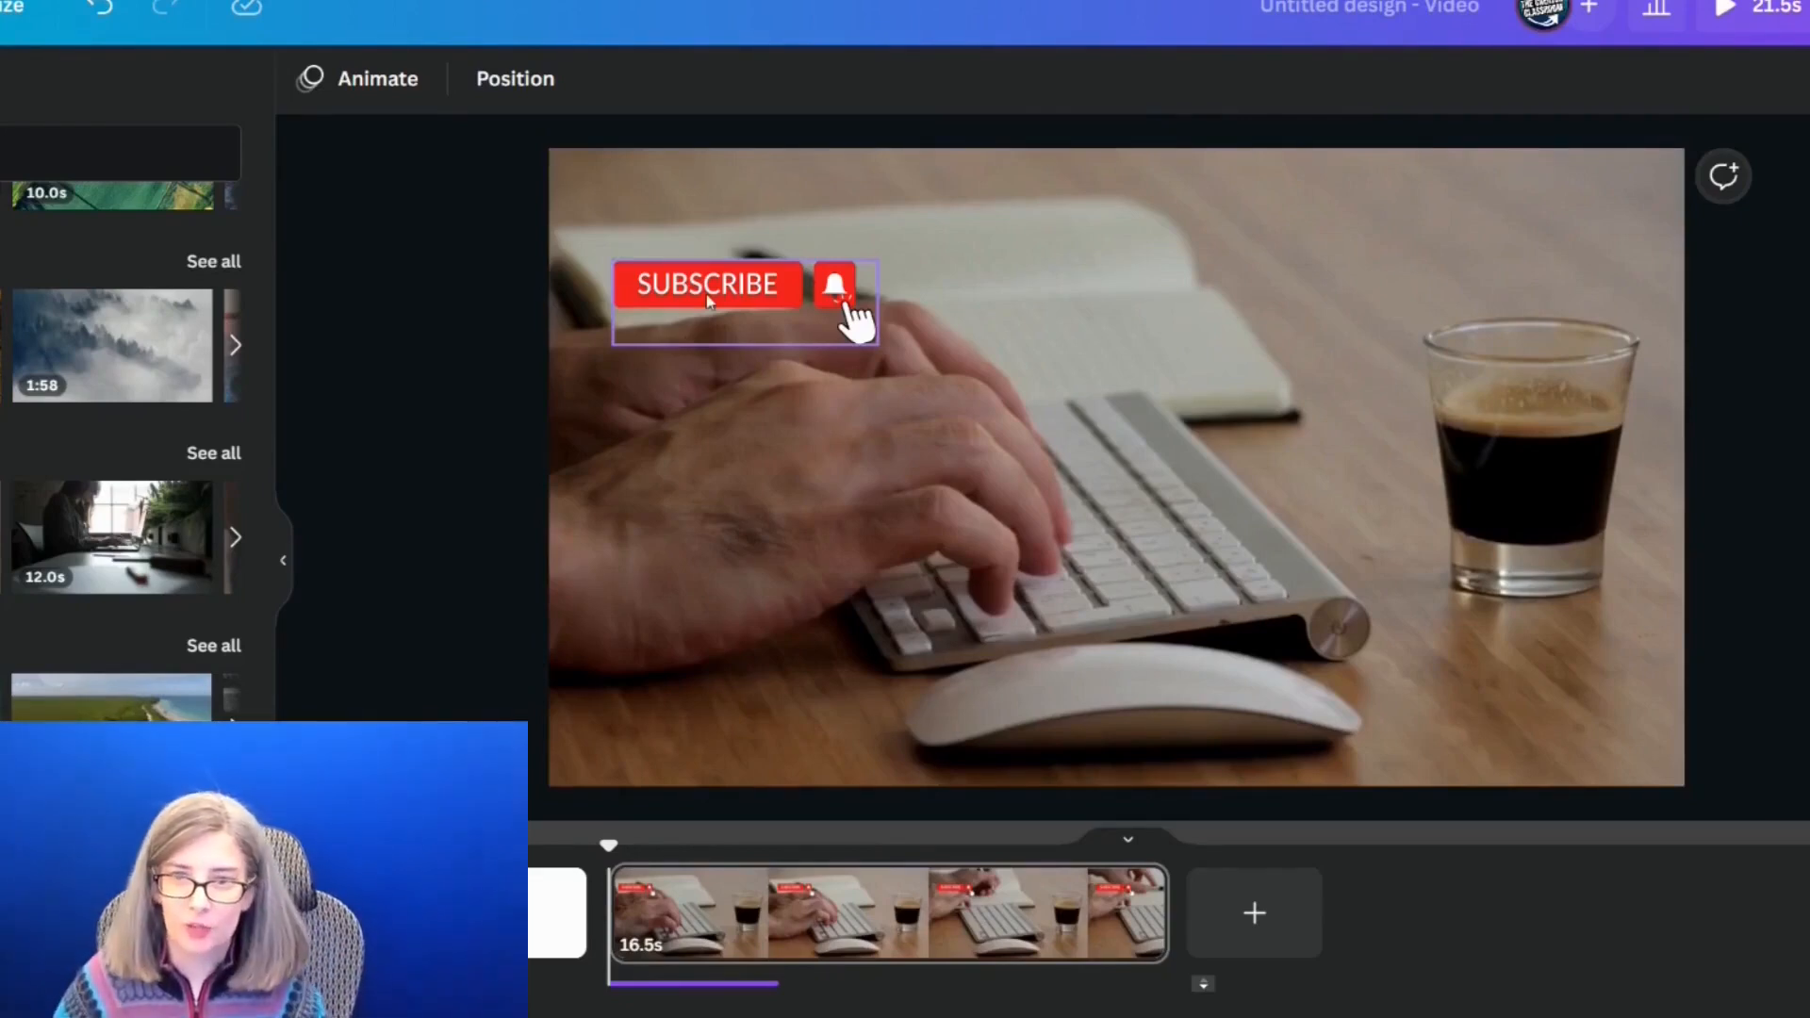
Step: Create a custom animation for the subscribe graphic along a winding path down the page, using Steady movement and Orient element to Path
left_click(377, 78)
left_click(27, 217)
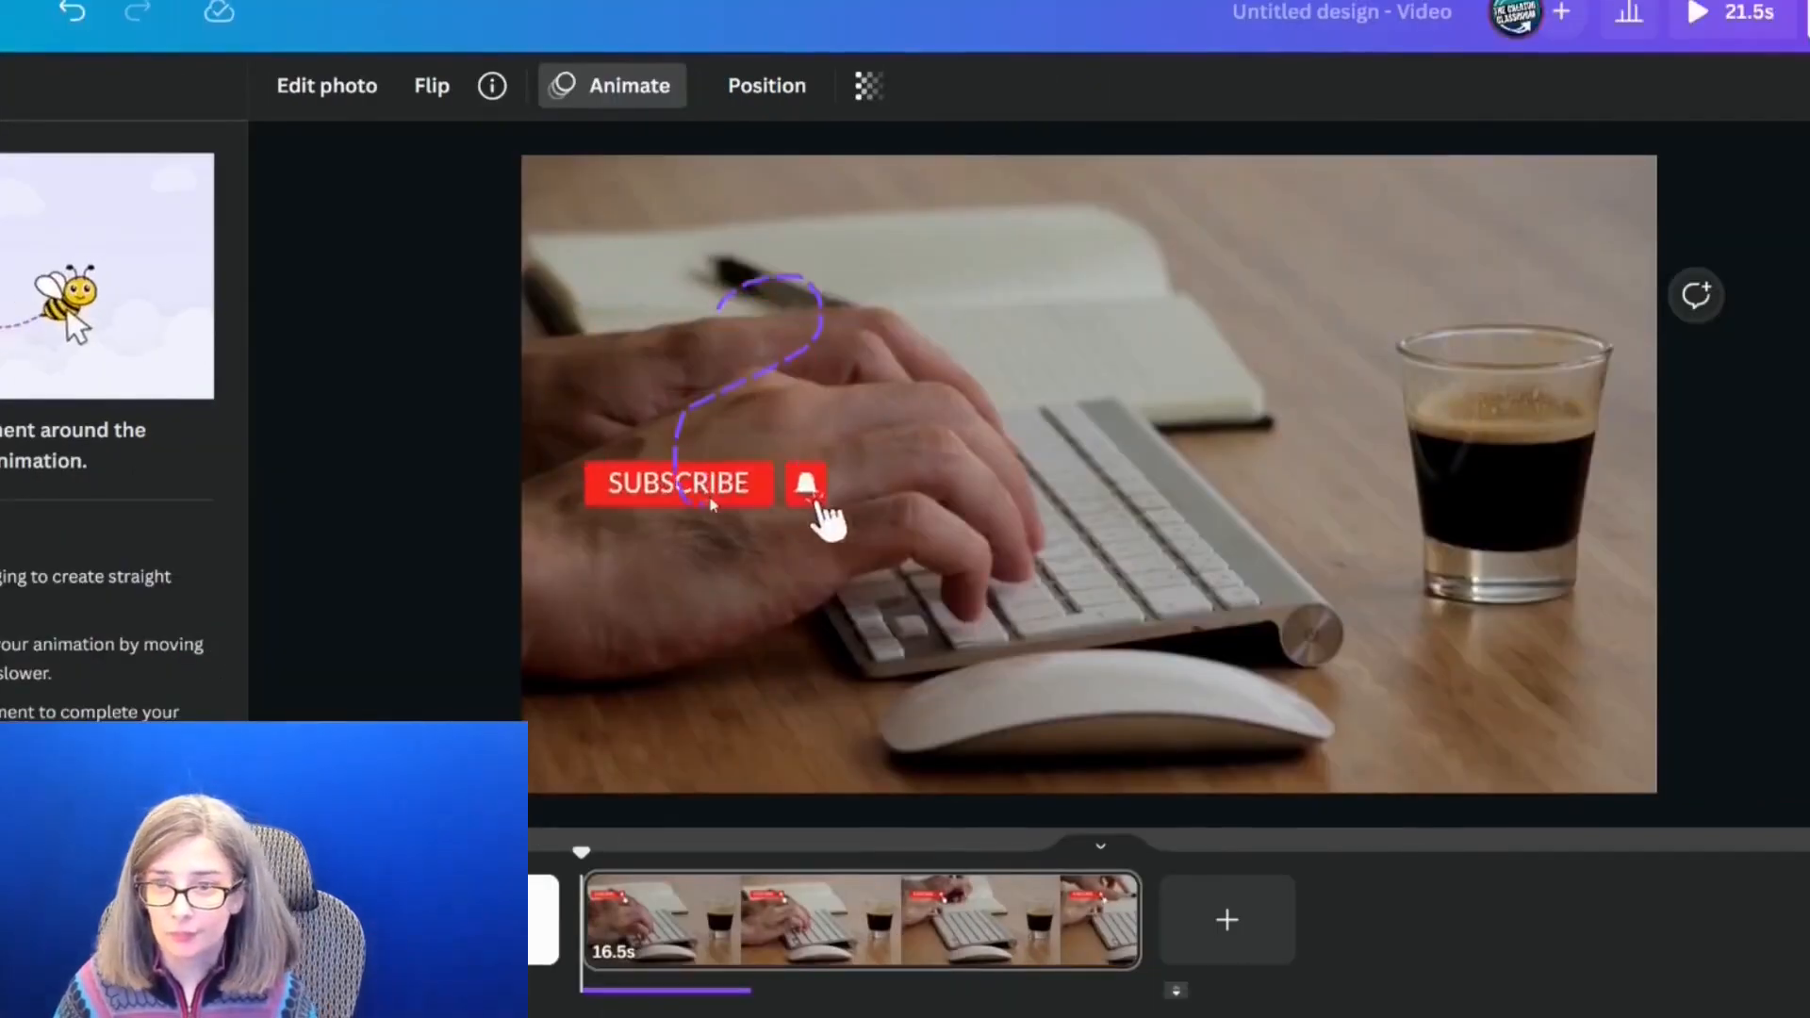
left_click_drag(702, 752, 700, 745)
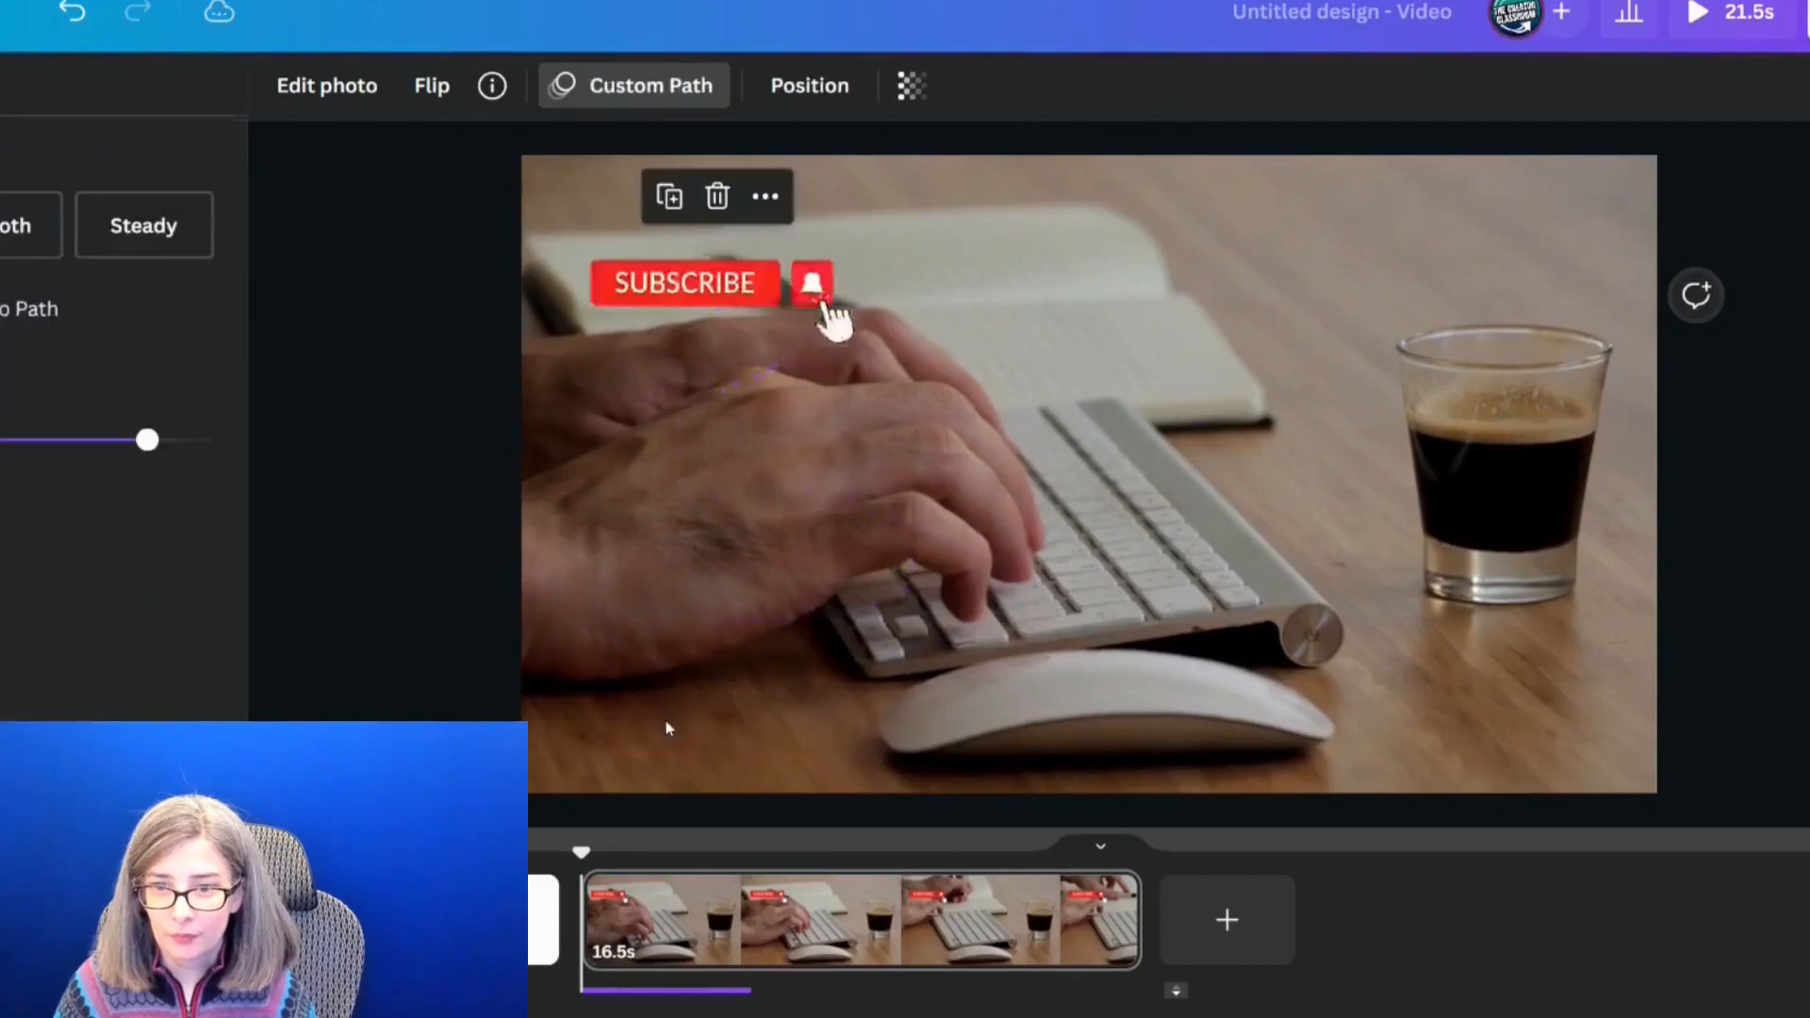
left_click(148, 231)
left_click(162, 311)
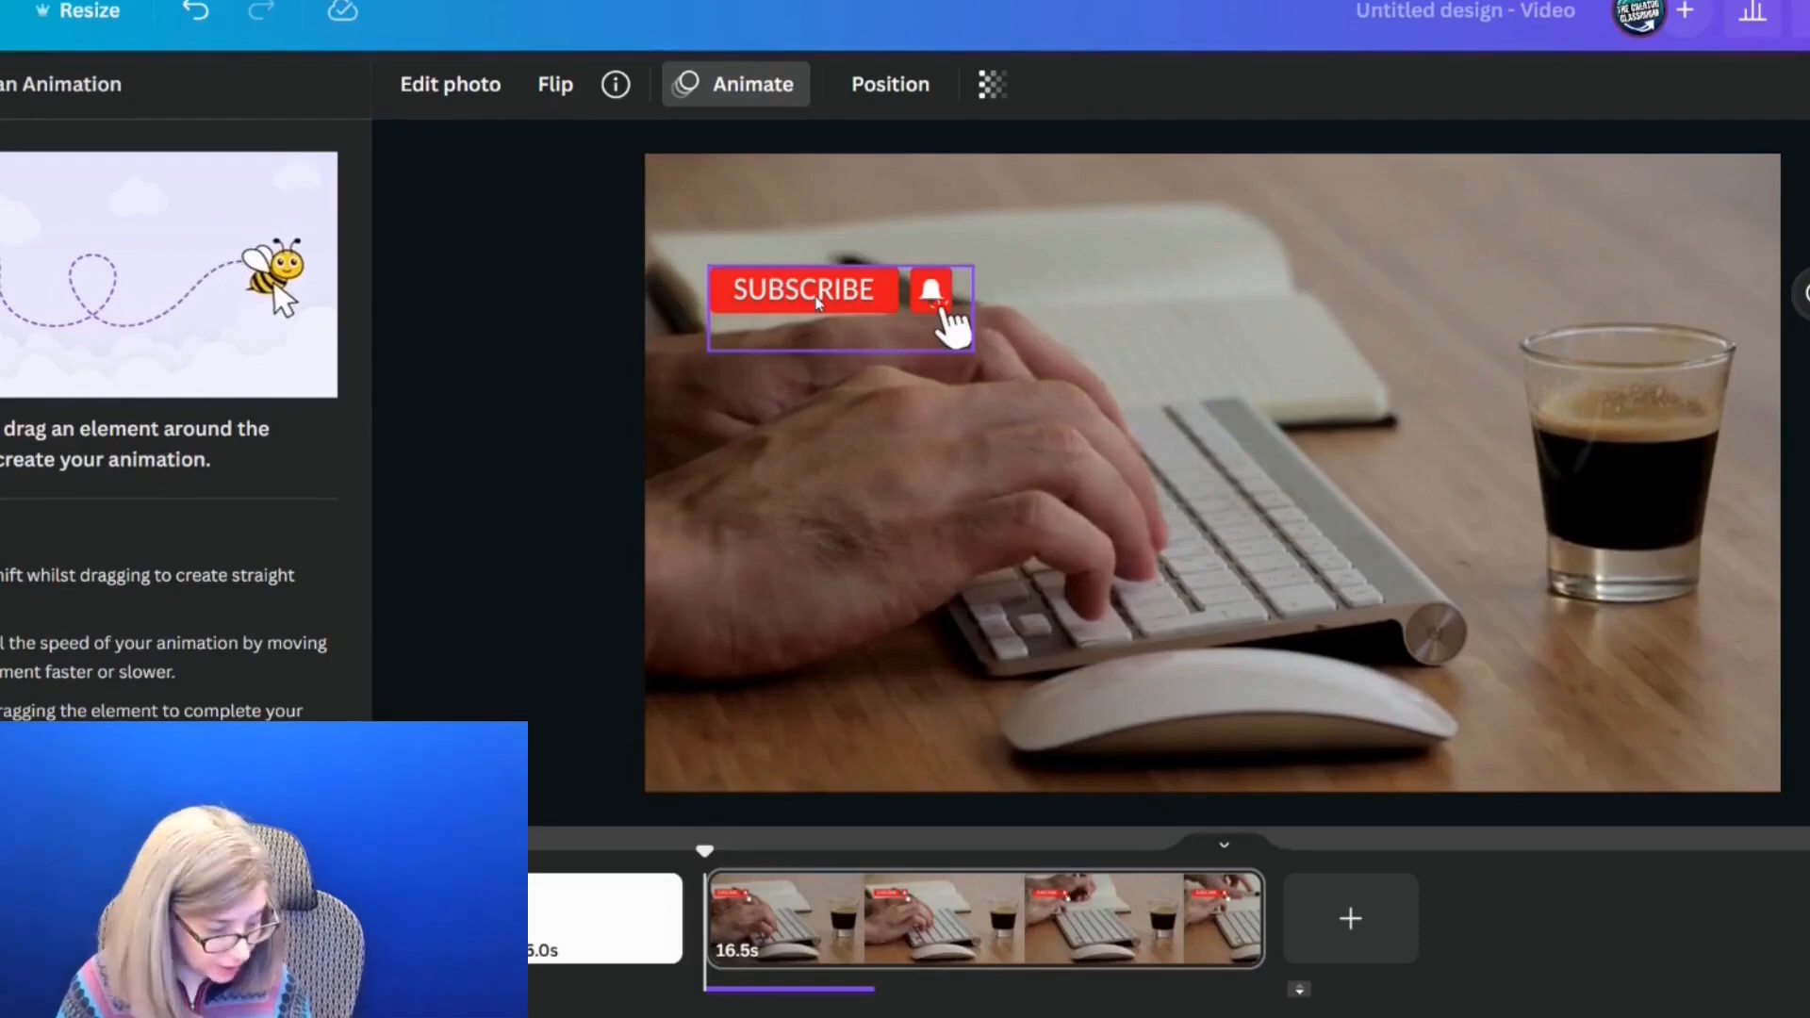
Step: Trace a new straight animation path for the subscribe graphic down past the page's bottom edge, with Steady movement
left_click_drag(817, 302, 779, 846)
left_click_drag(775, 929, 773, 933)
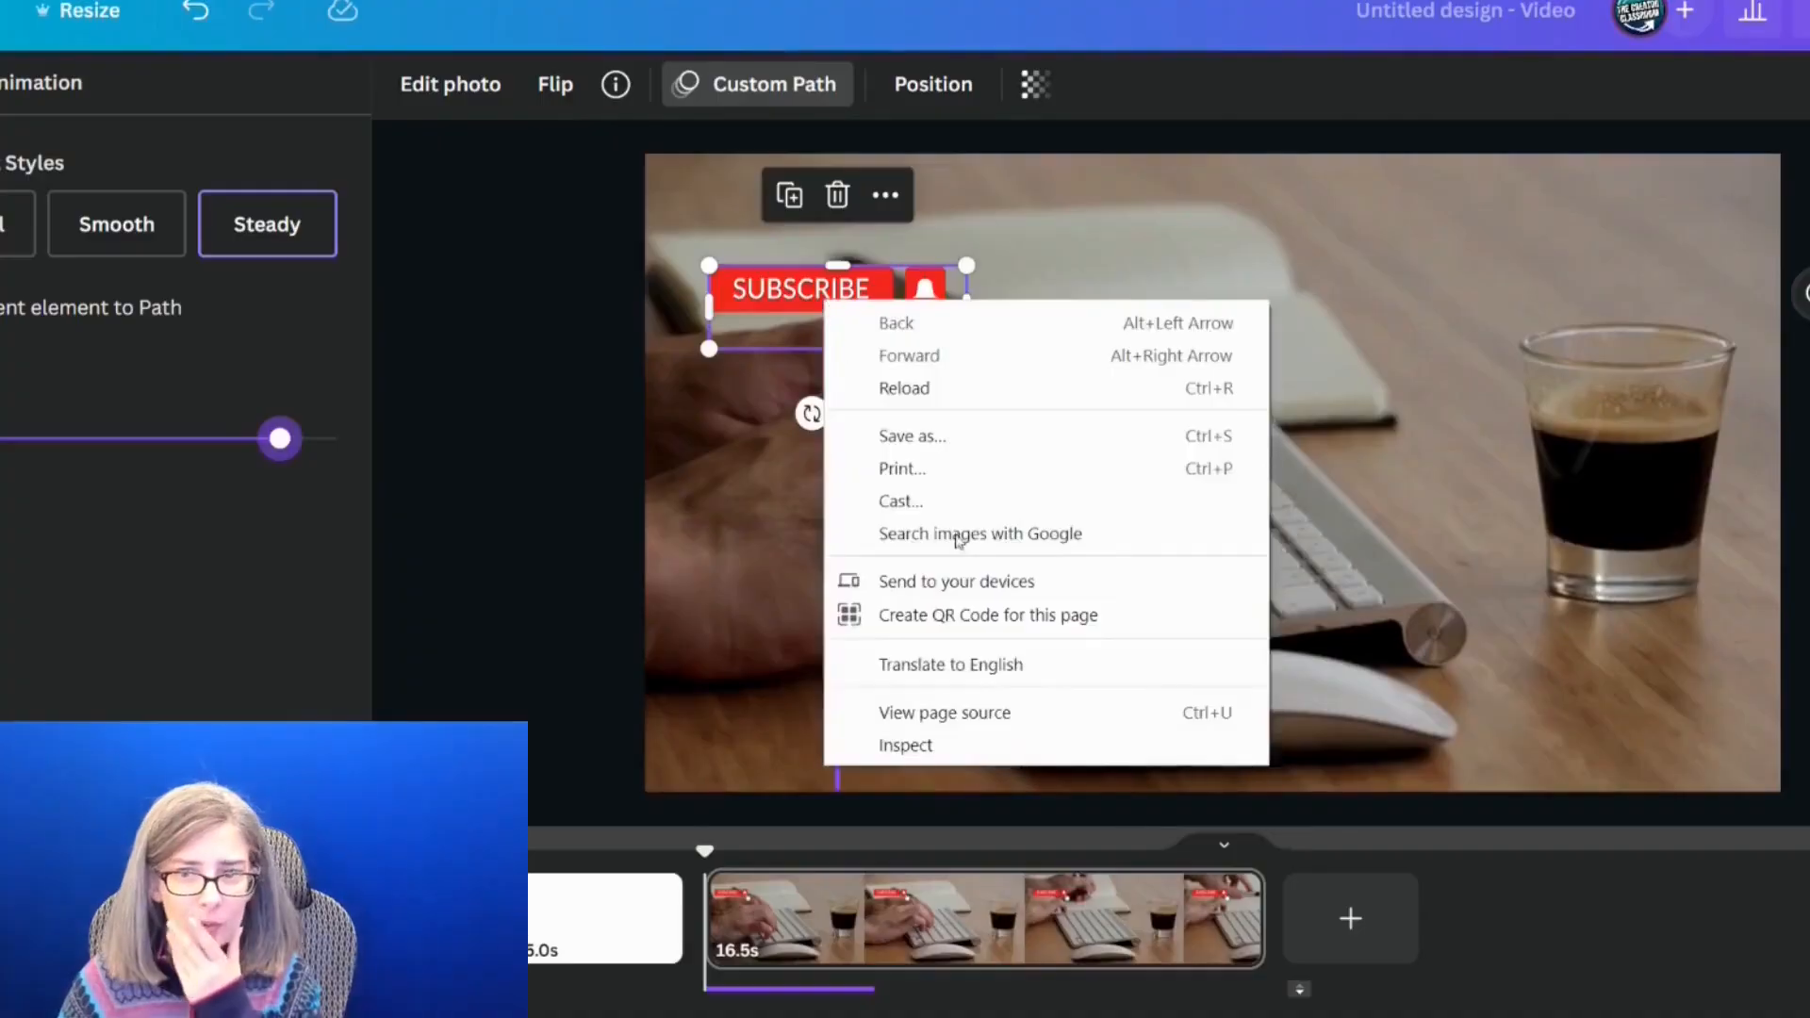
left_click(658, 402)
Step: Show the subscribe graphic's timing, shorten it to end at the playhead early in the 16.5-second video, and preview from the start
right_click(823, 321)
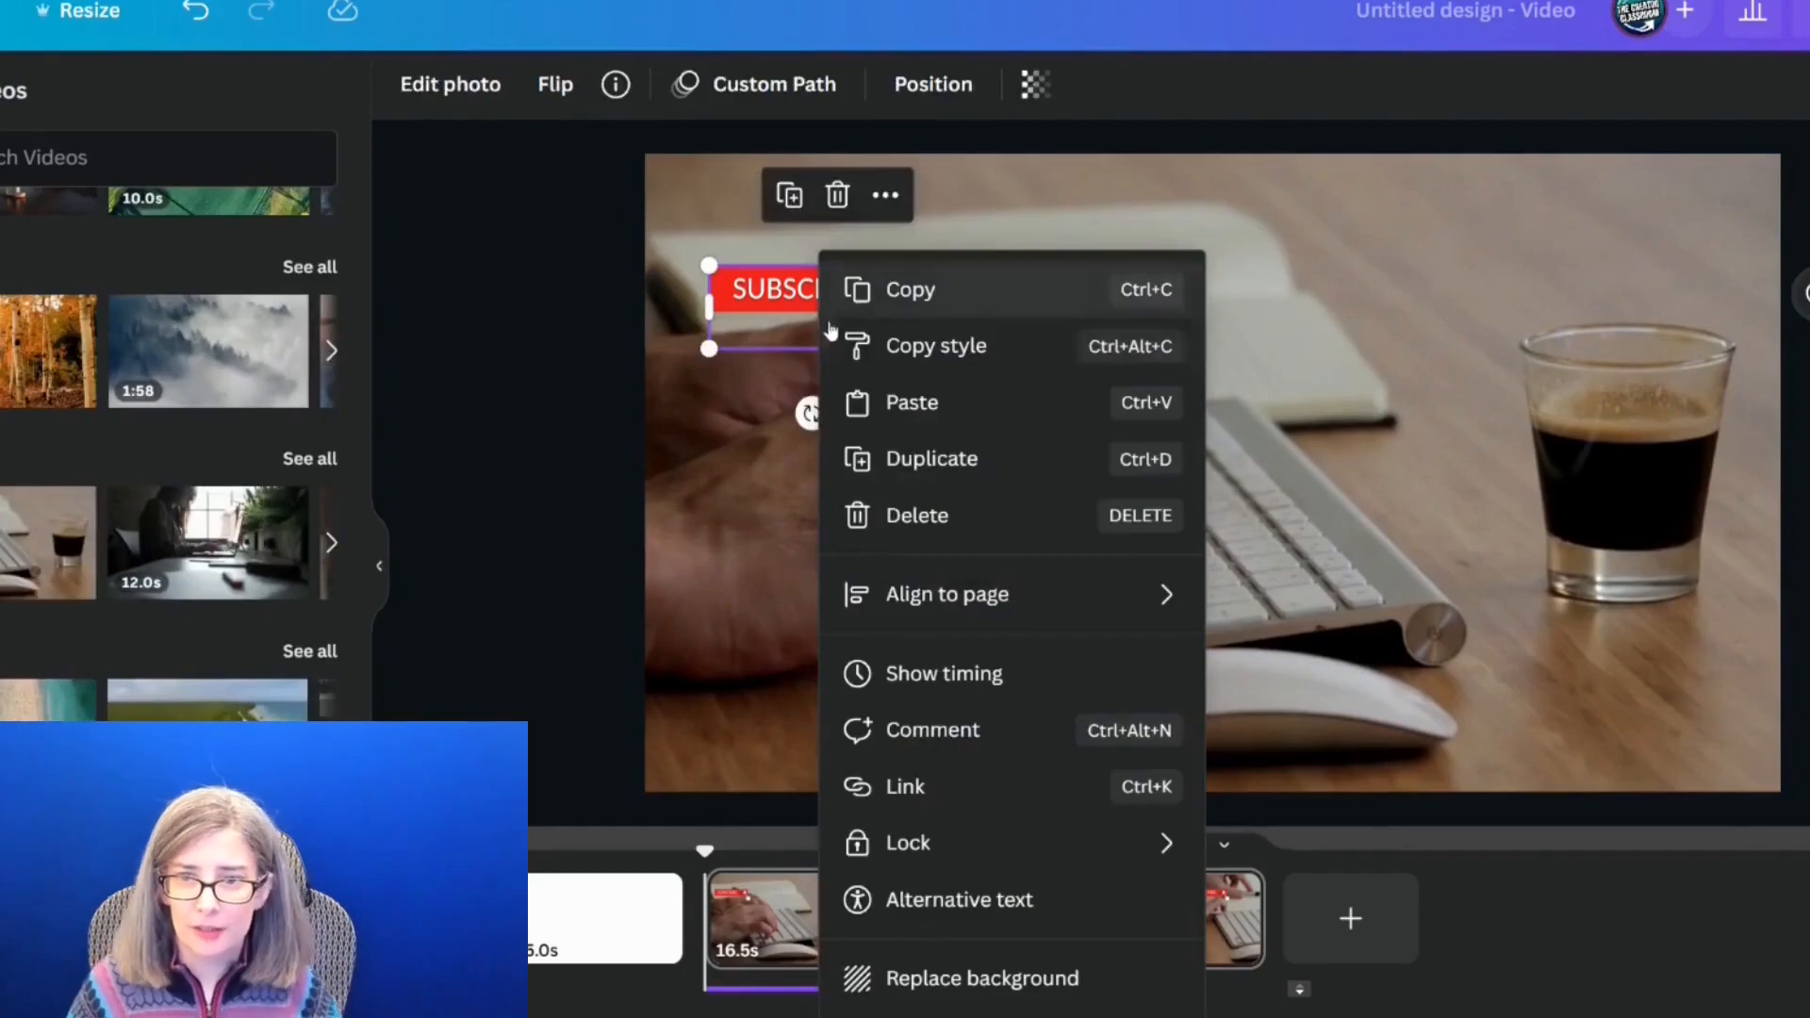
left_click(946, 673)
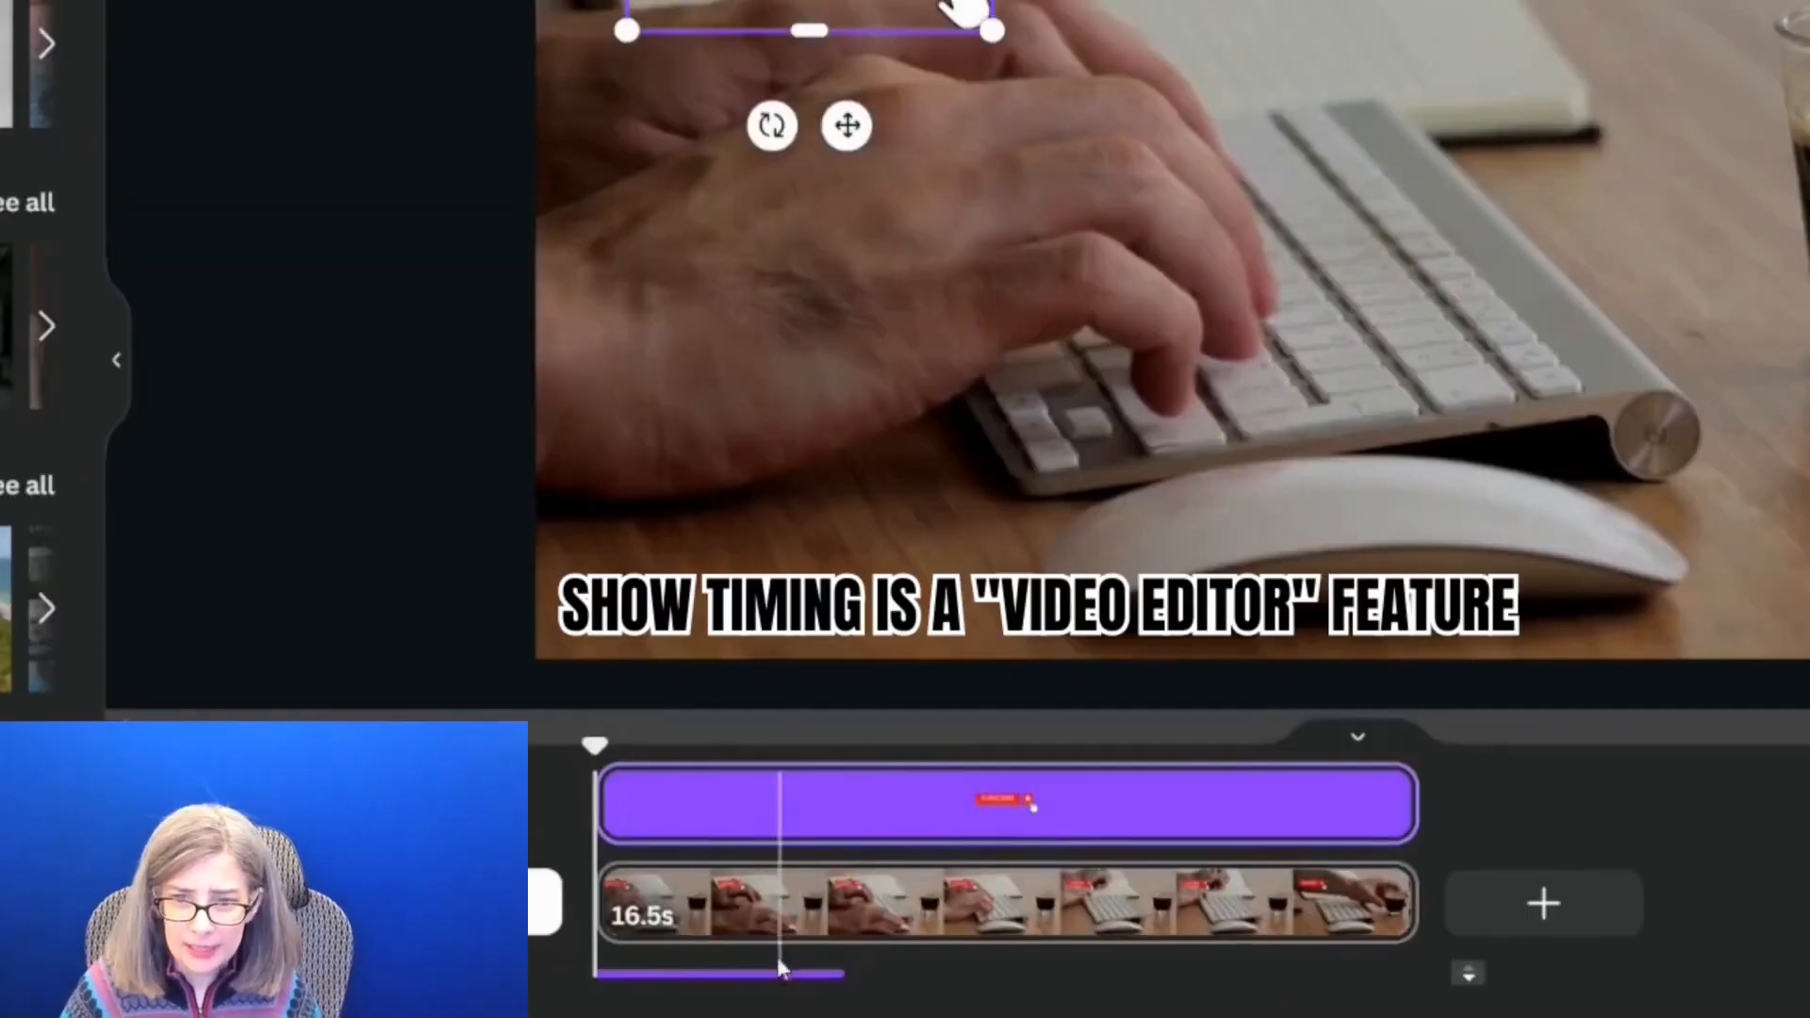
left_click(731, 995)
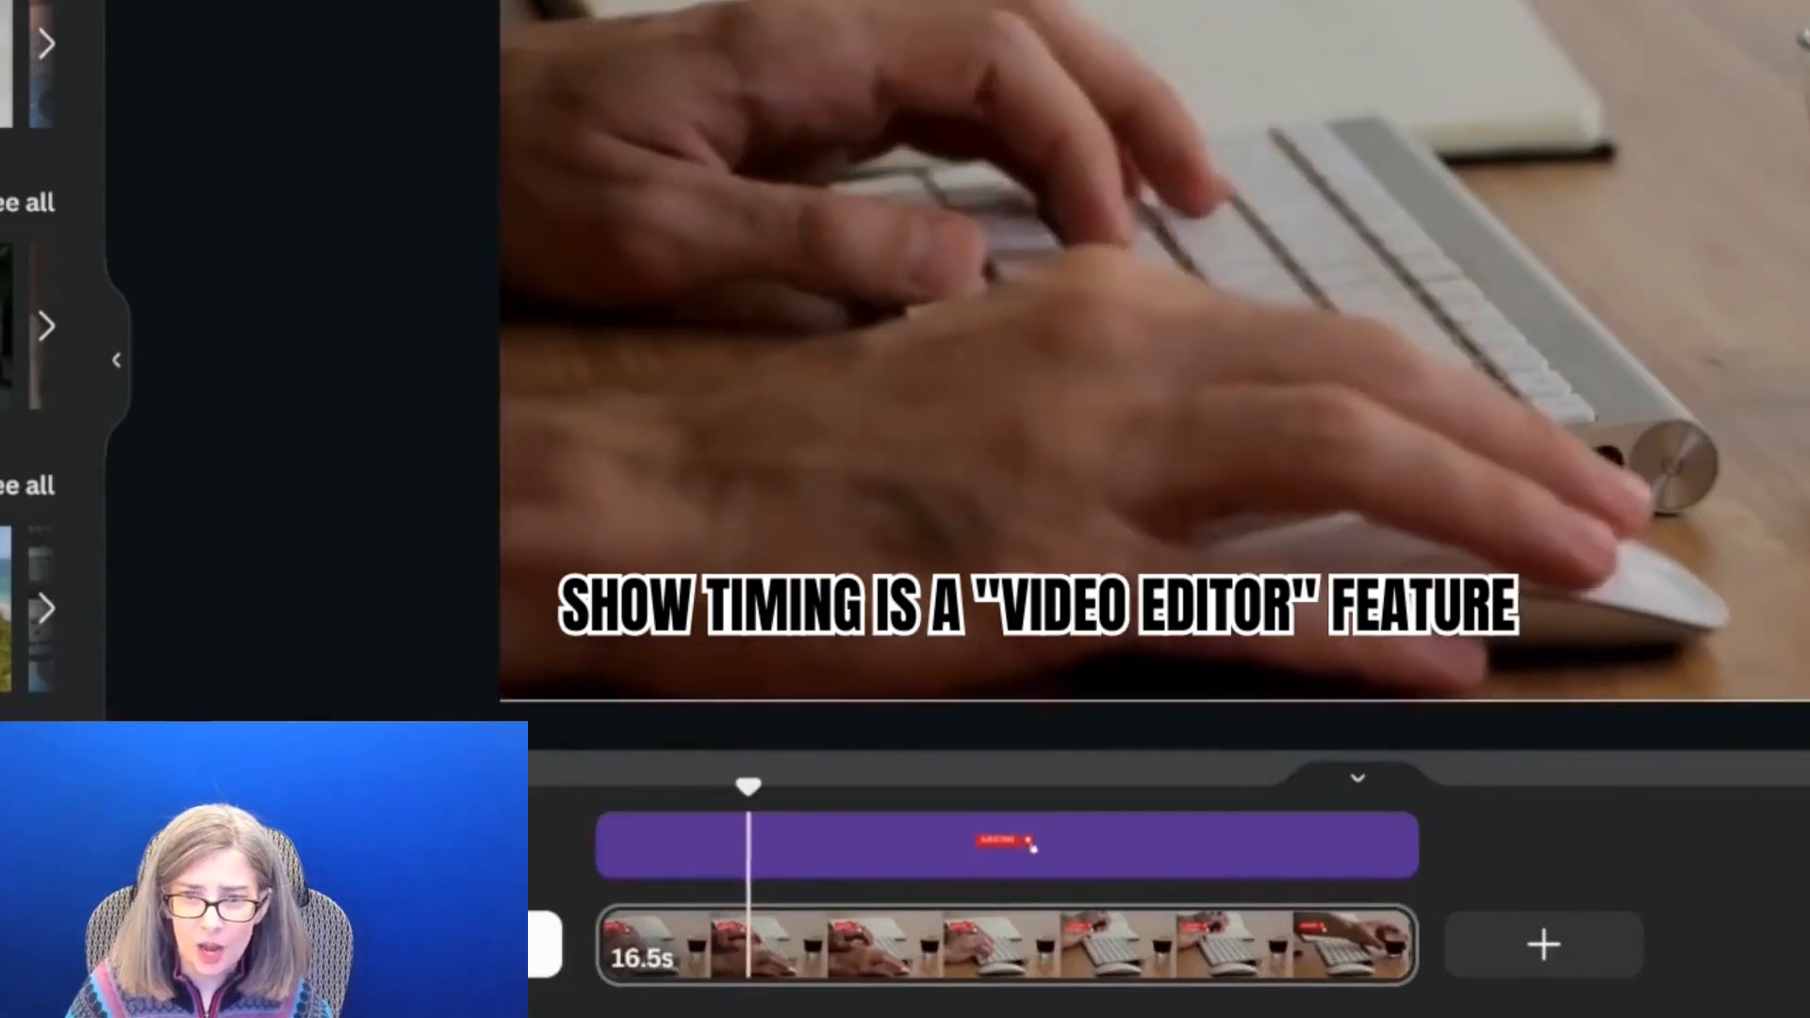
left_click_drag(1406, 851, 765, 864)
left_click(592, 856)
key("space")
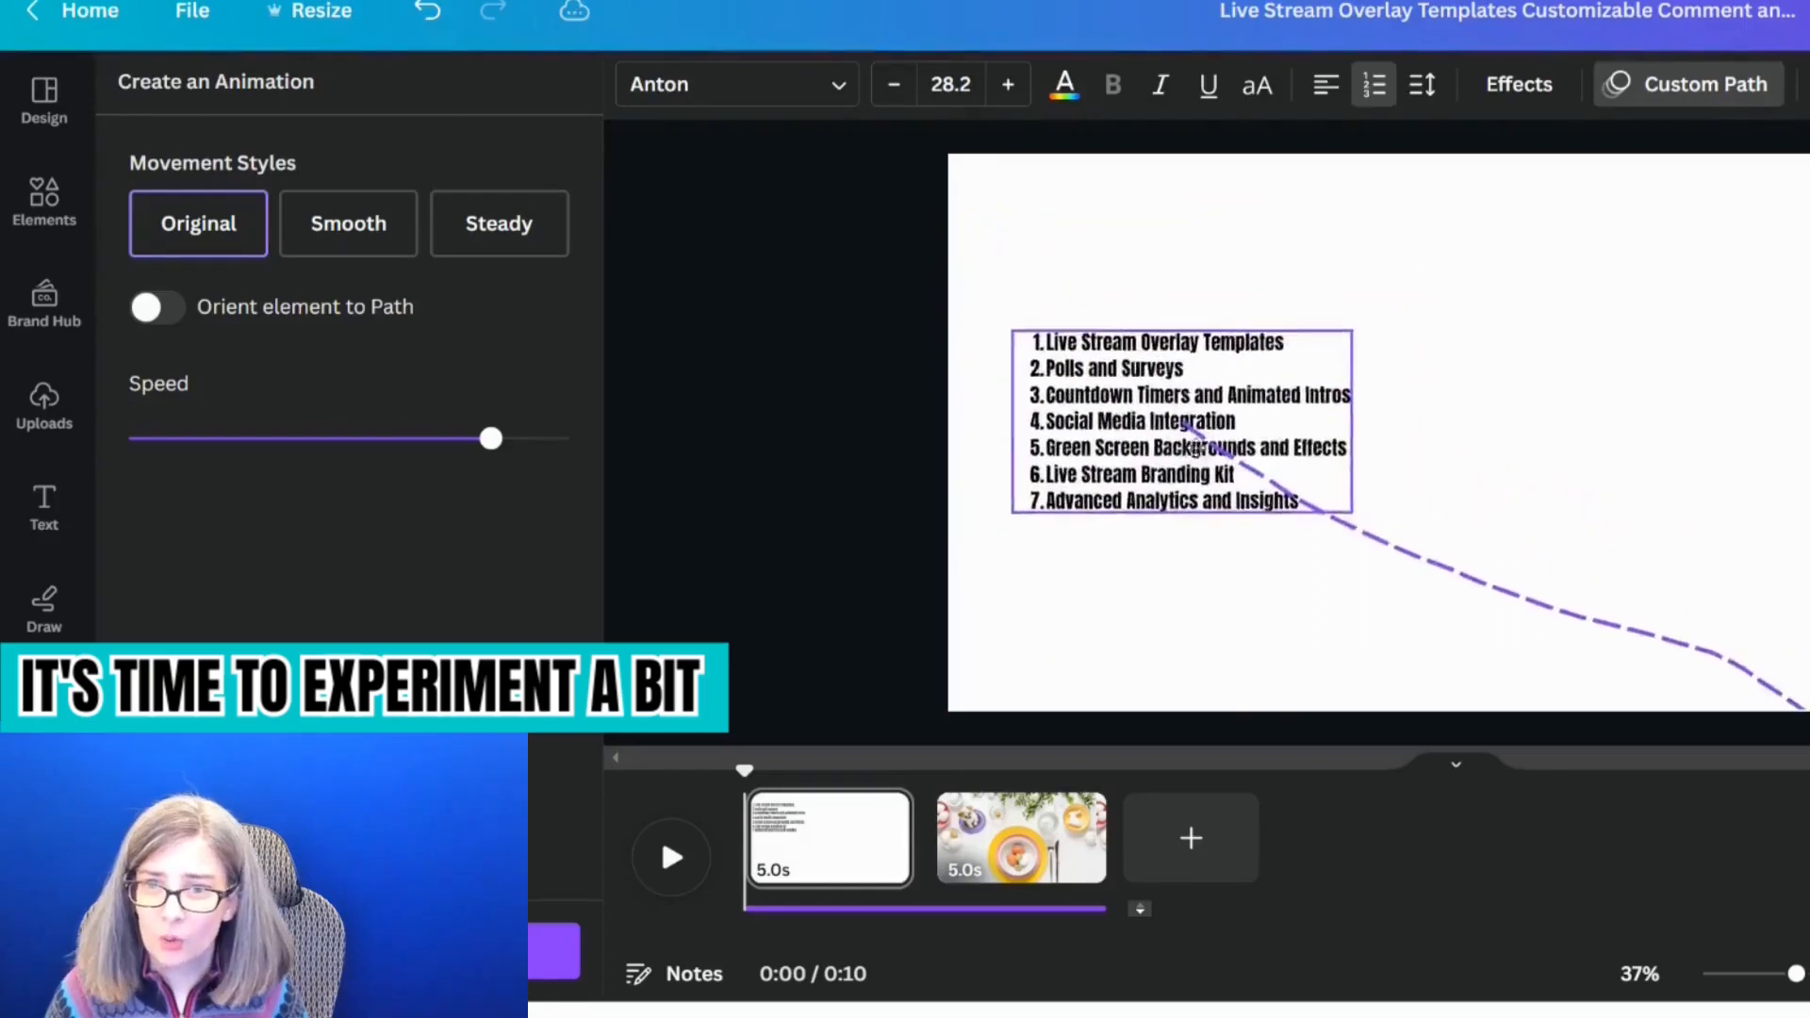
Step: Shift the animated numbered list lower on the page with its path and set its movement style to Steady
left_click_drag(1279, 339, 1203, 491)
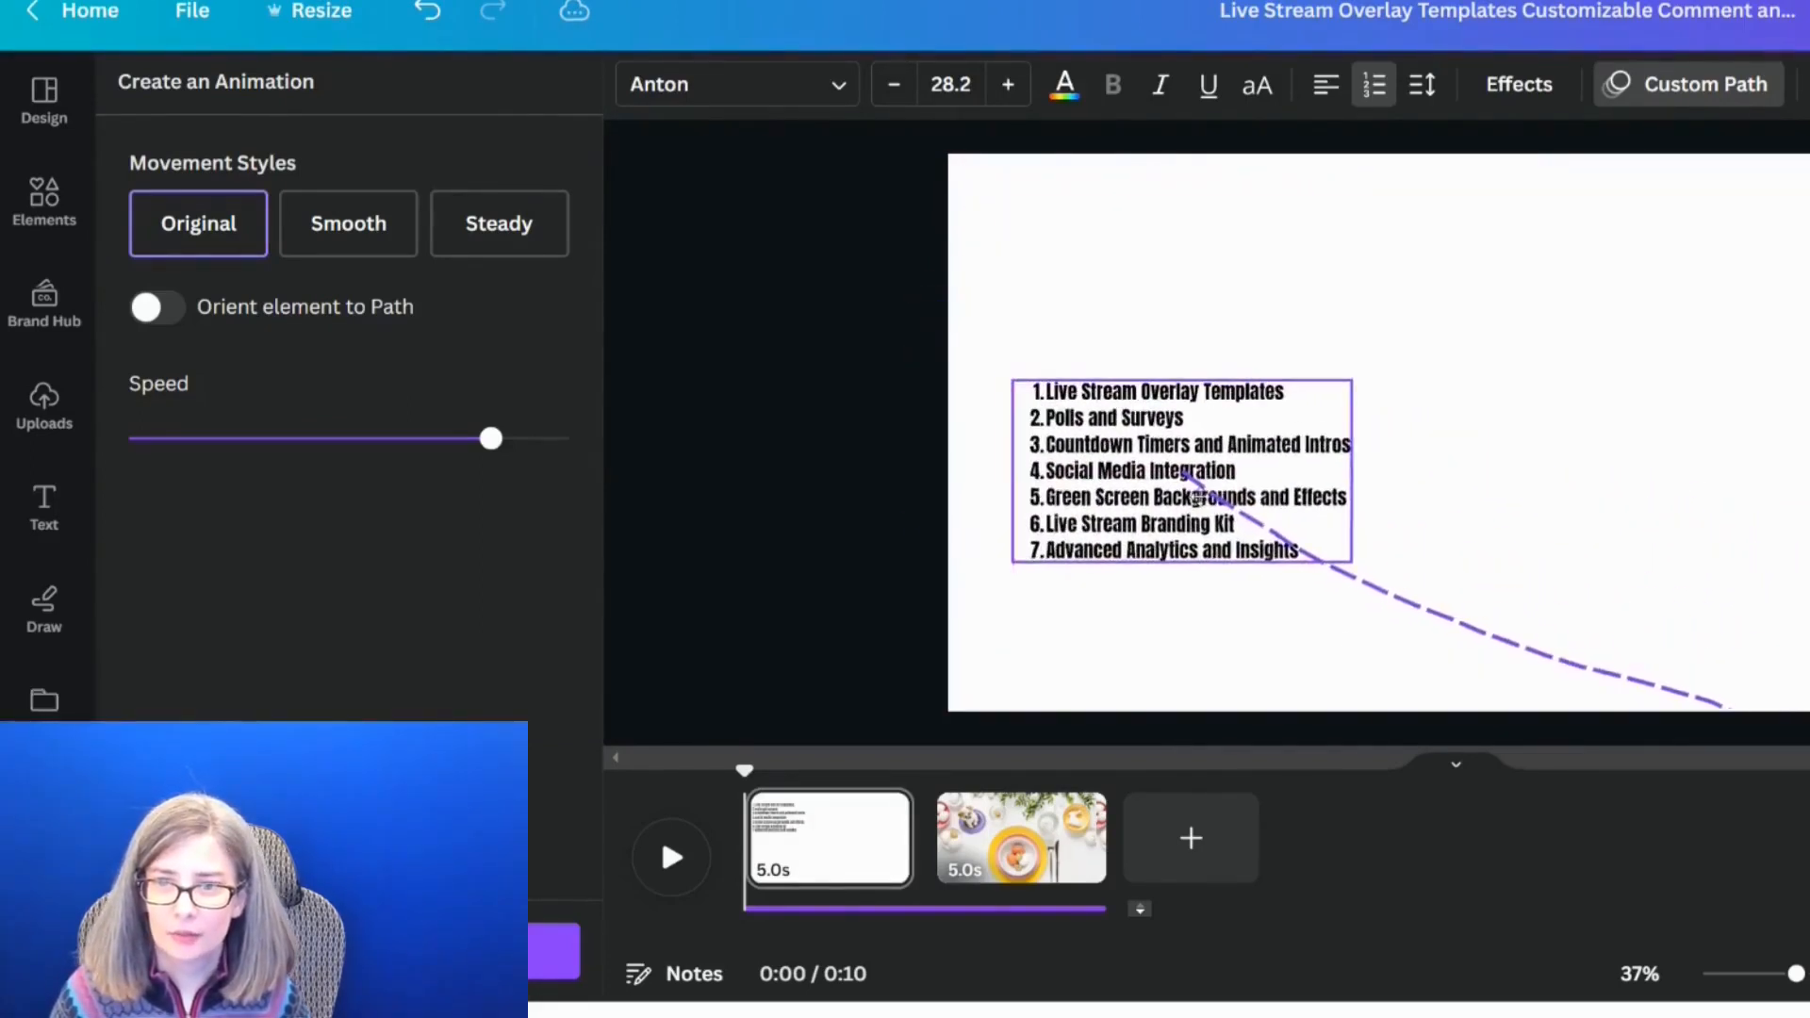
left_click(525, 227)
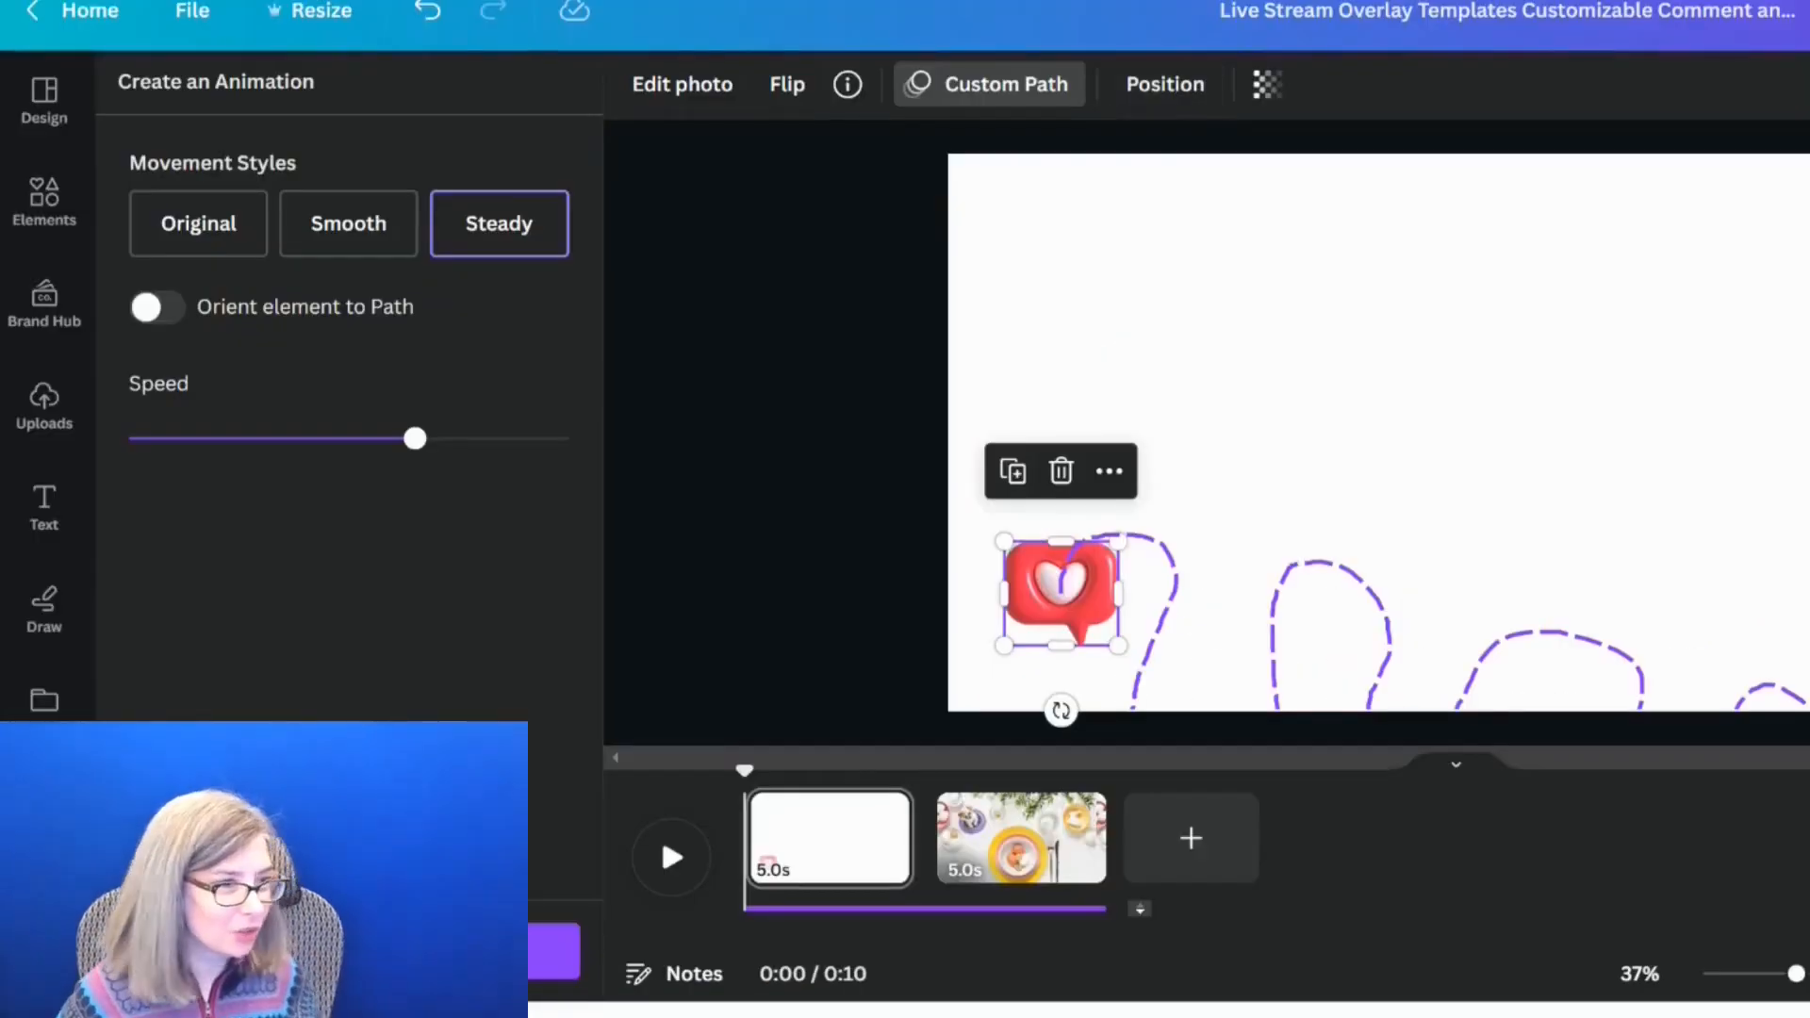
Step: Replace the heart graphic's bouncing custom path with a freehand path that wanders around the page and crosses its edges
left_click(1047, 608)
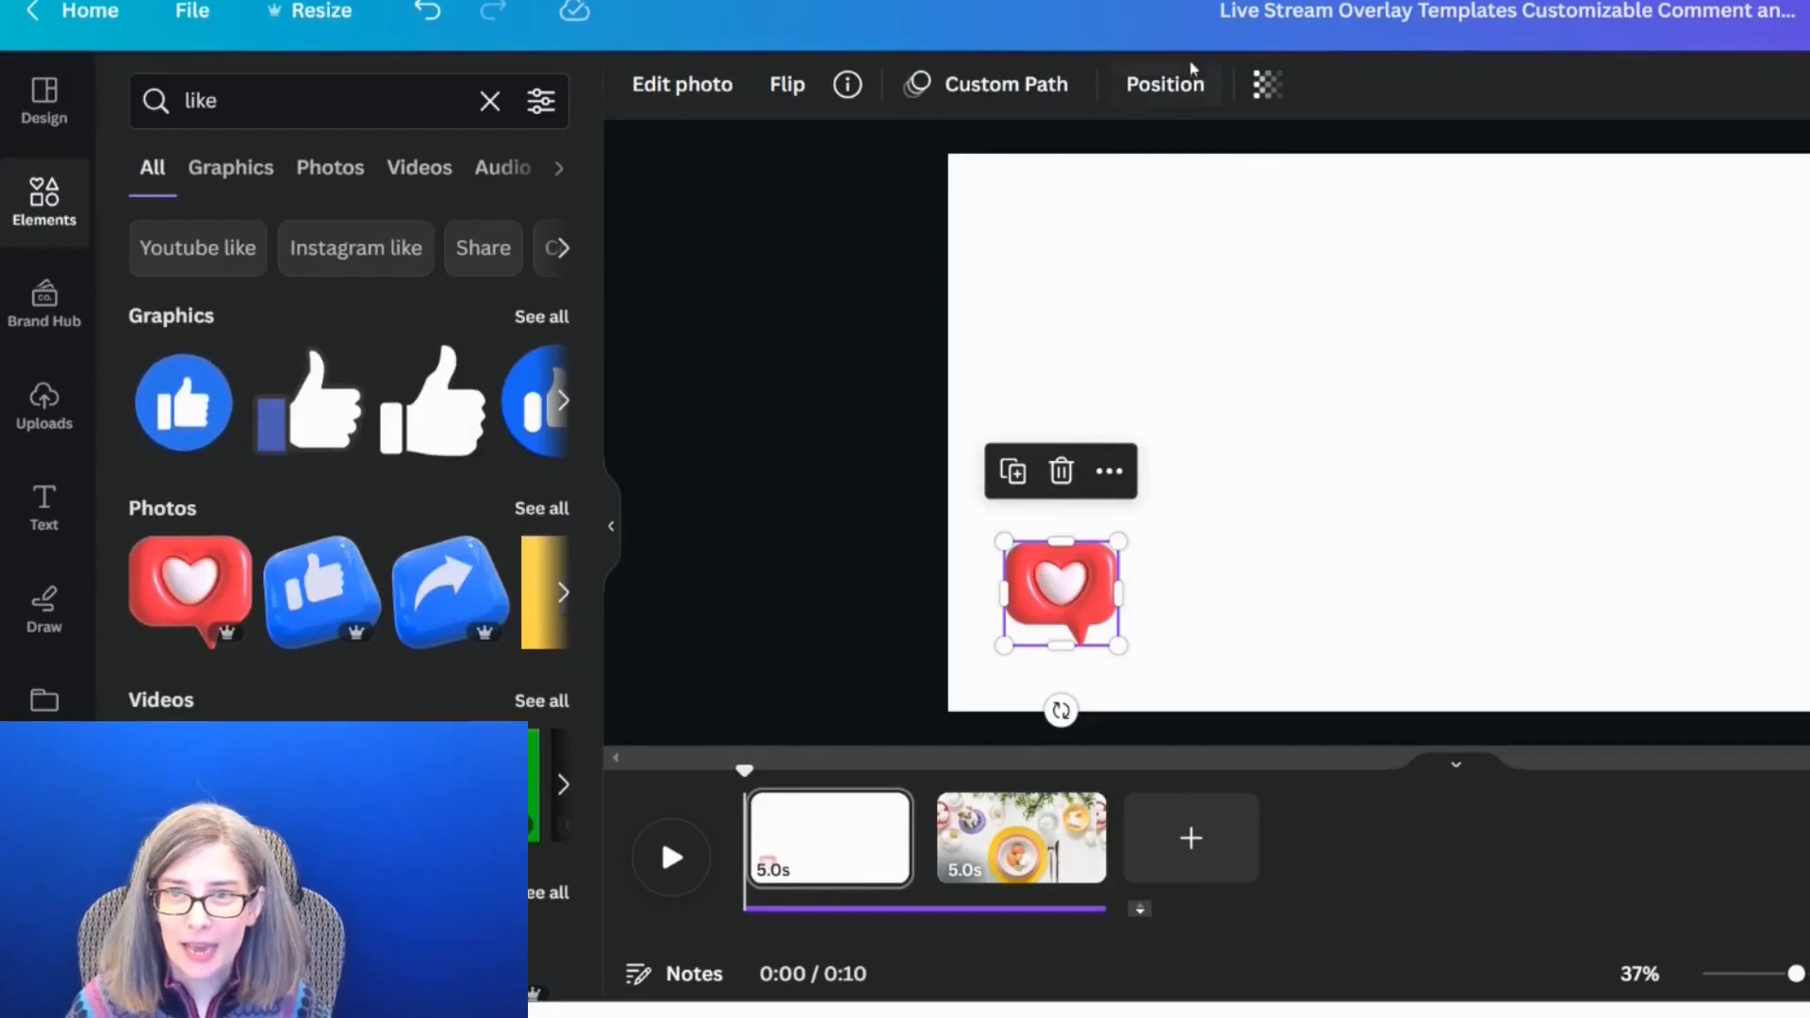
left_click(1013, 84)
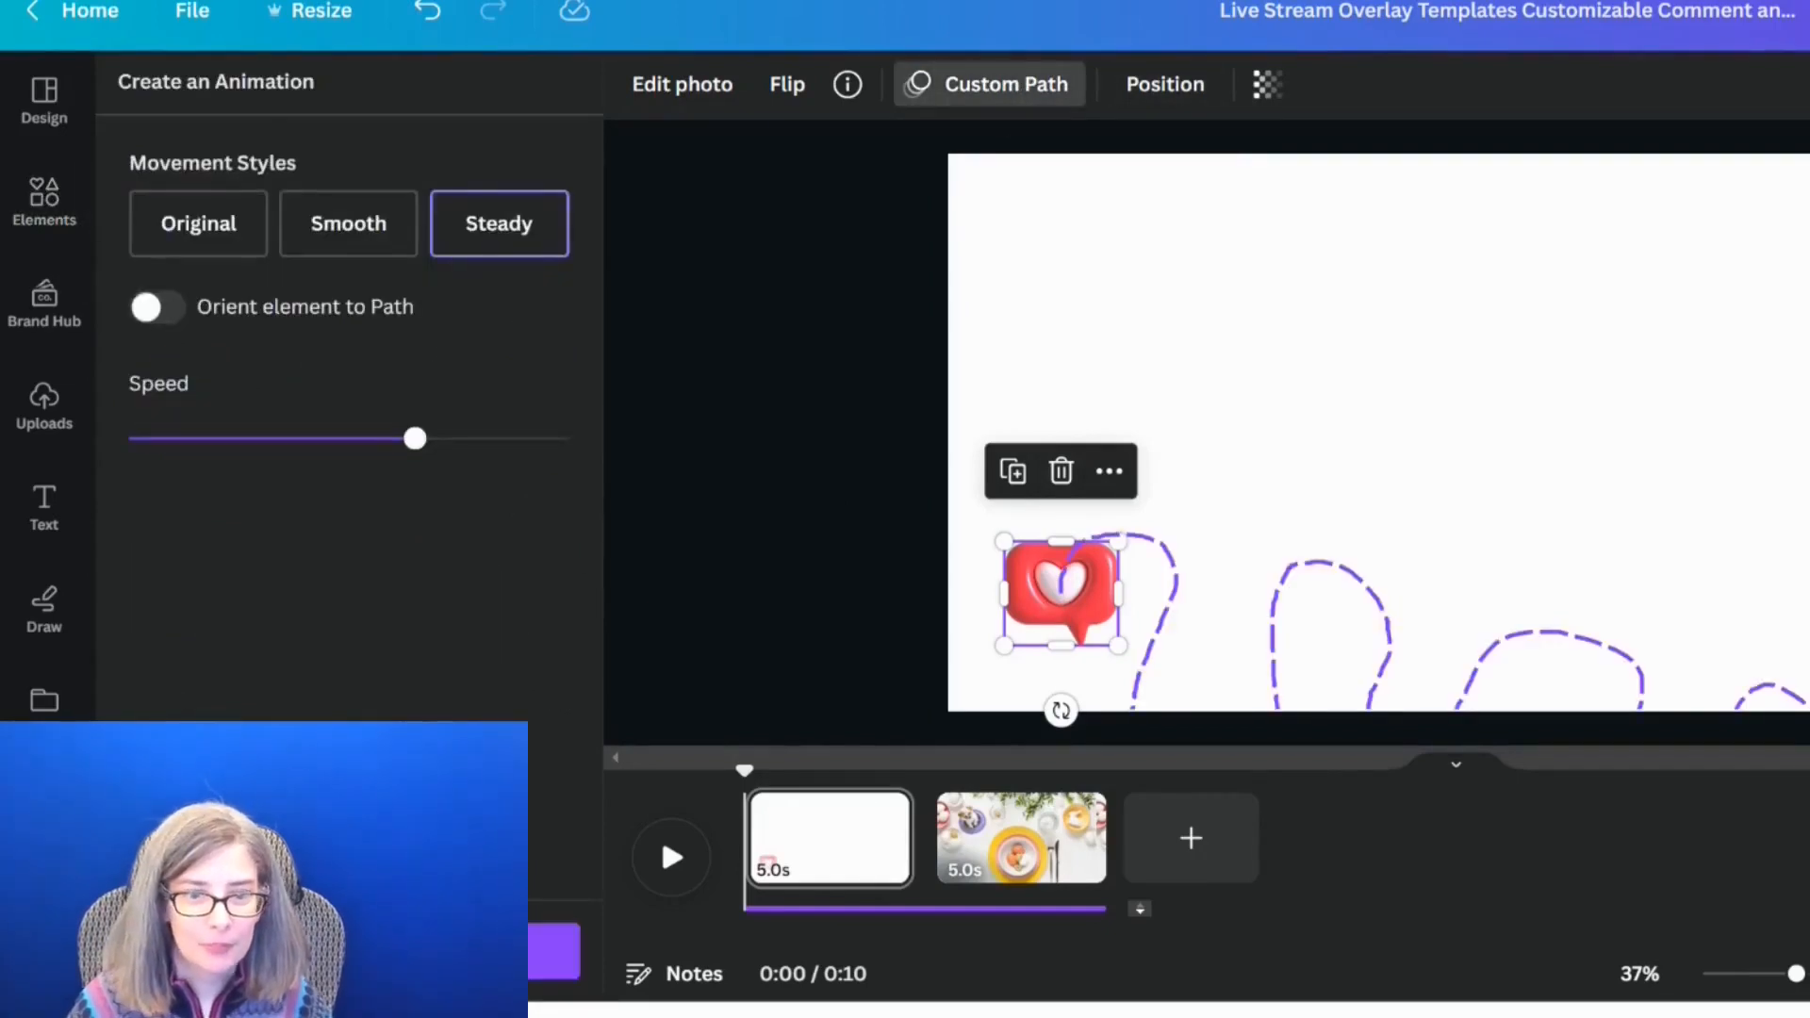
left_click(1252, 609)
left_click_drag(1109, 580, 1269, 14)
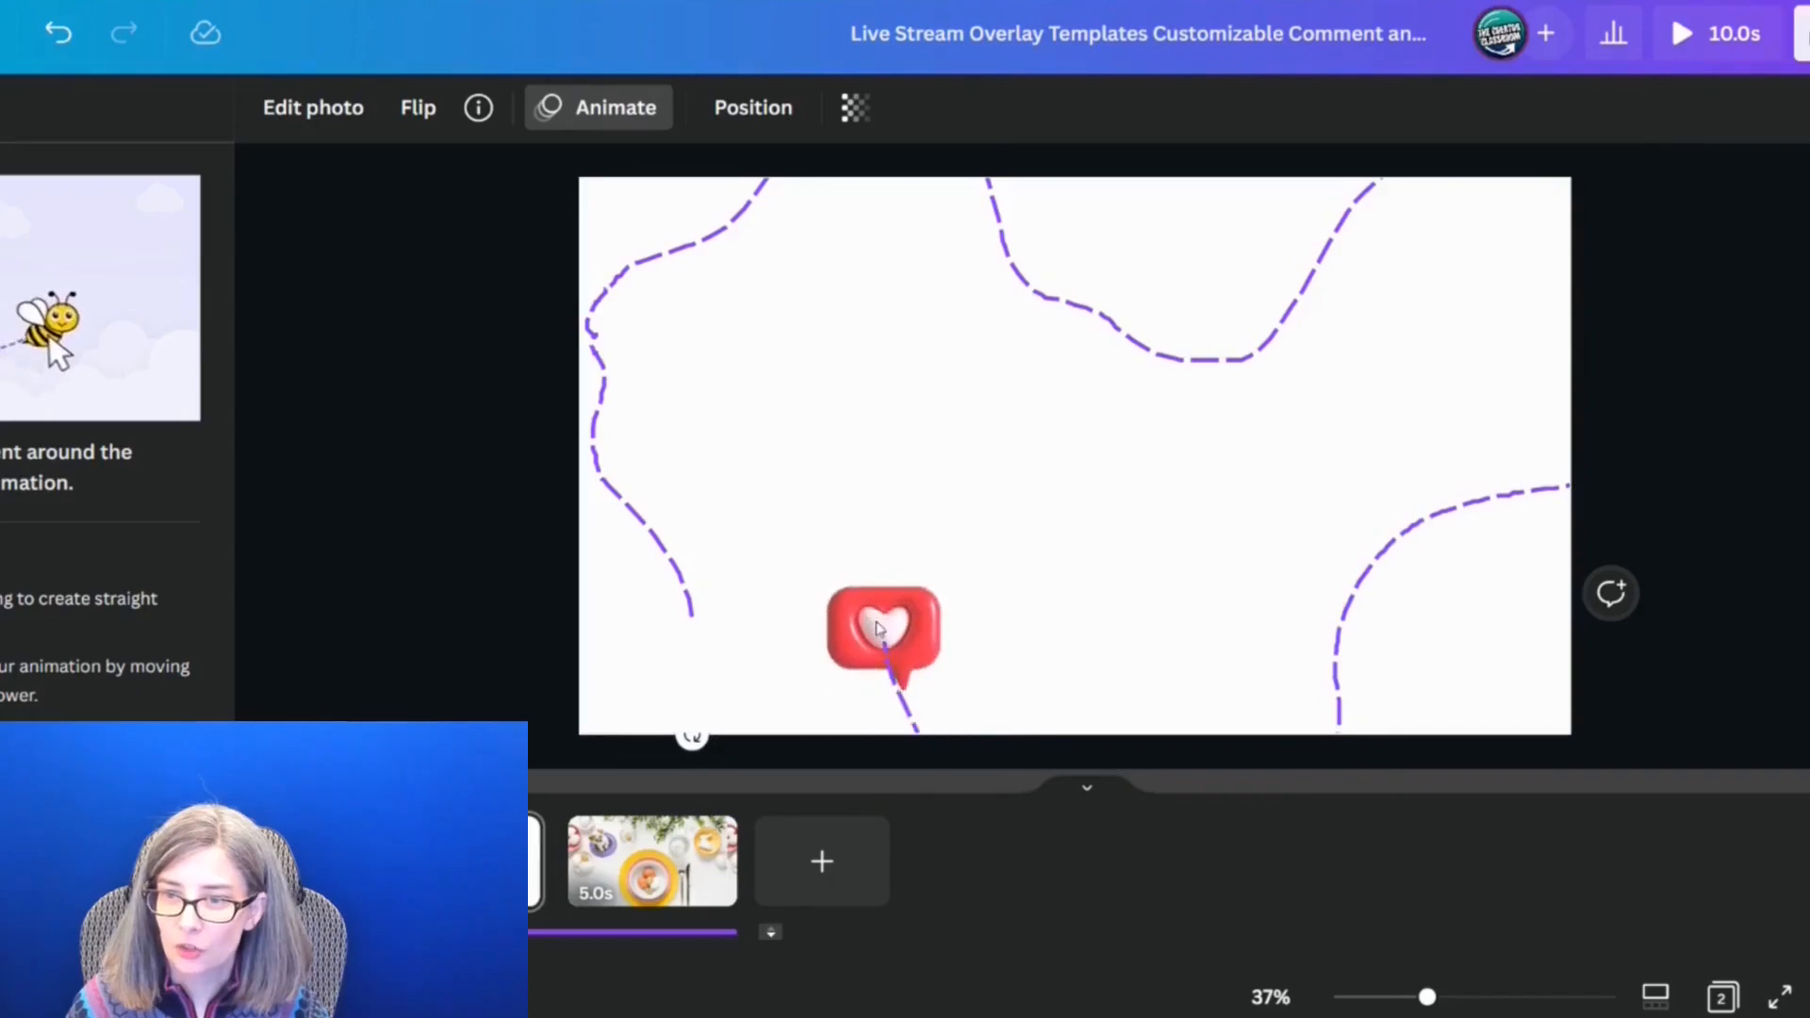
left_click_drag(981, 579, 983, 578)
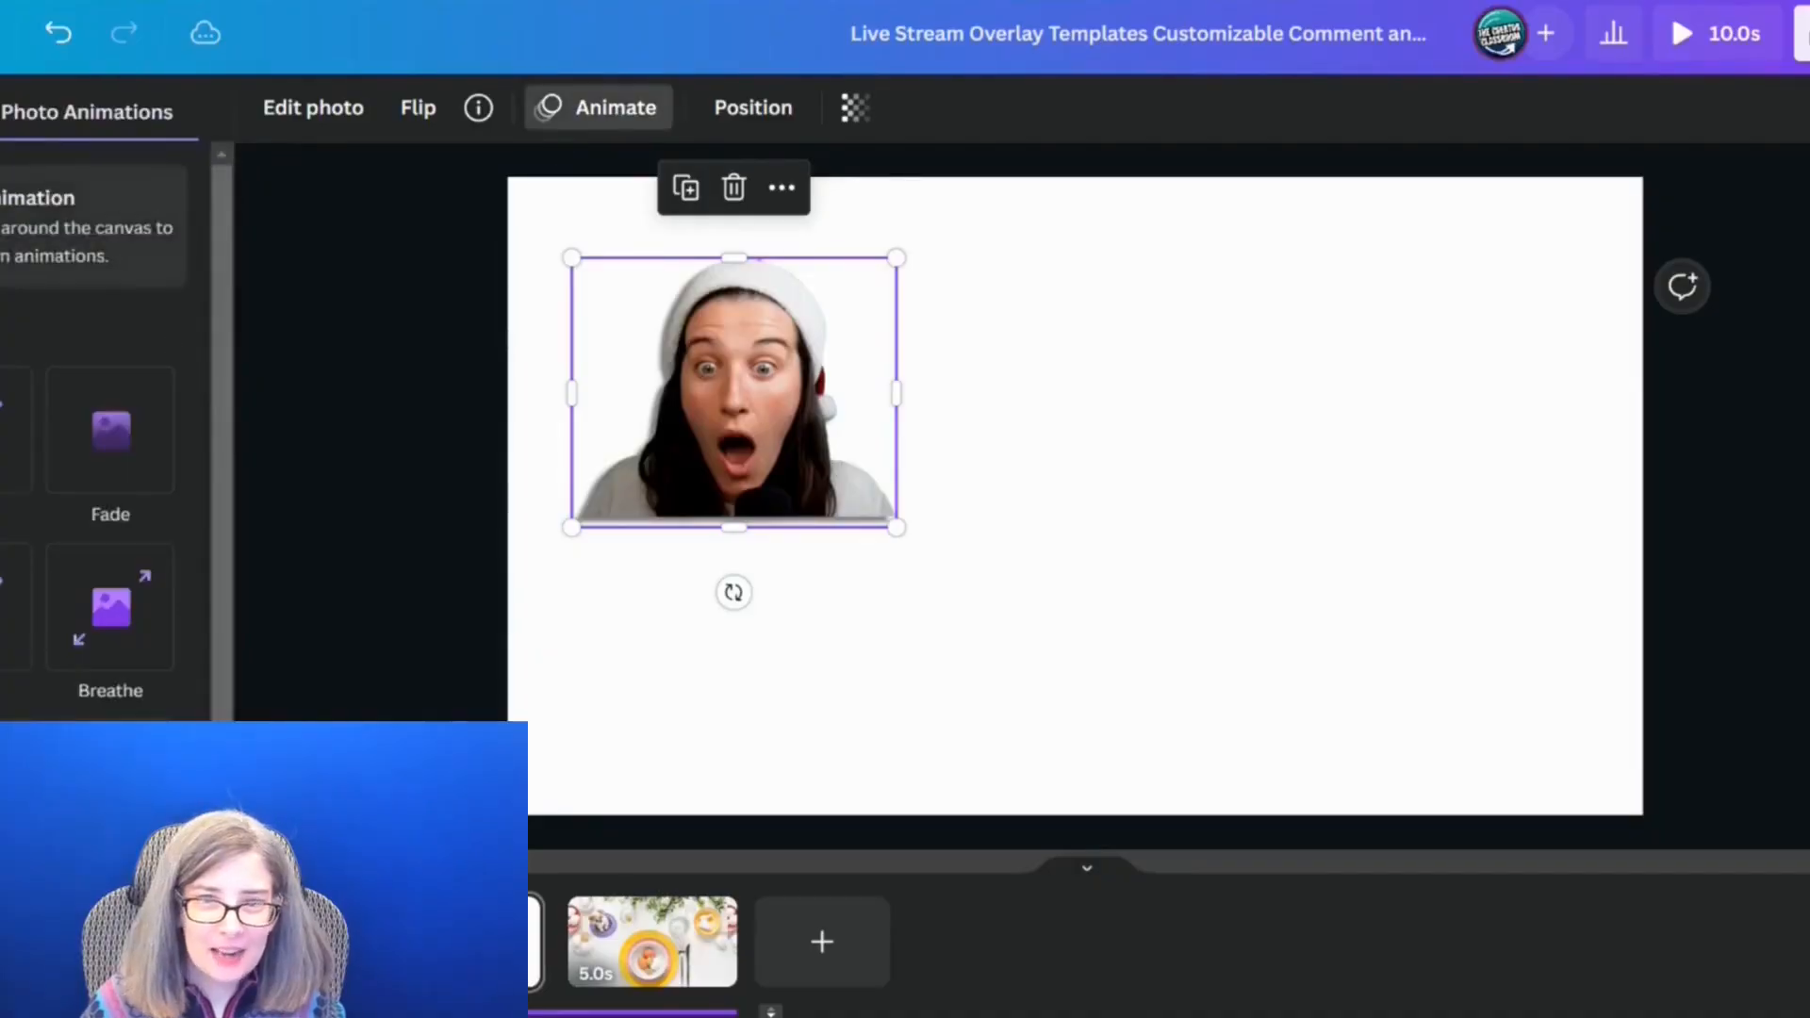
Step: Create a custom animation that moves the Santa-hat photo downward on the page
left_click(12, 273)
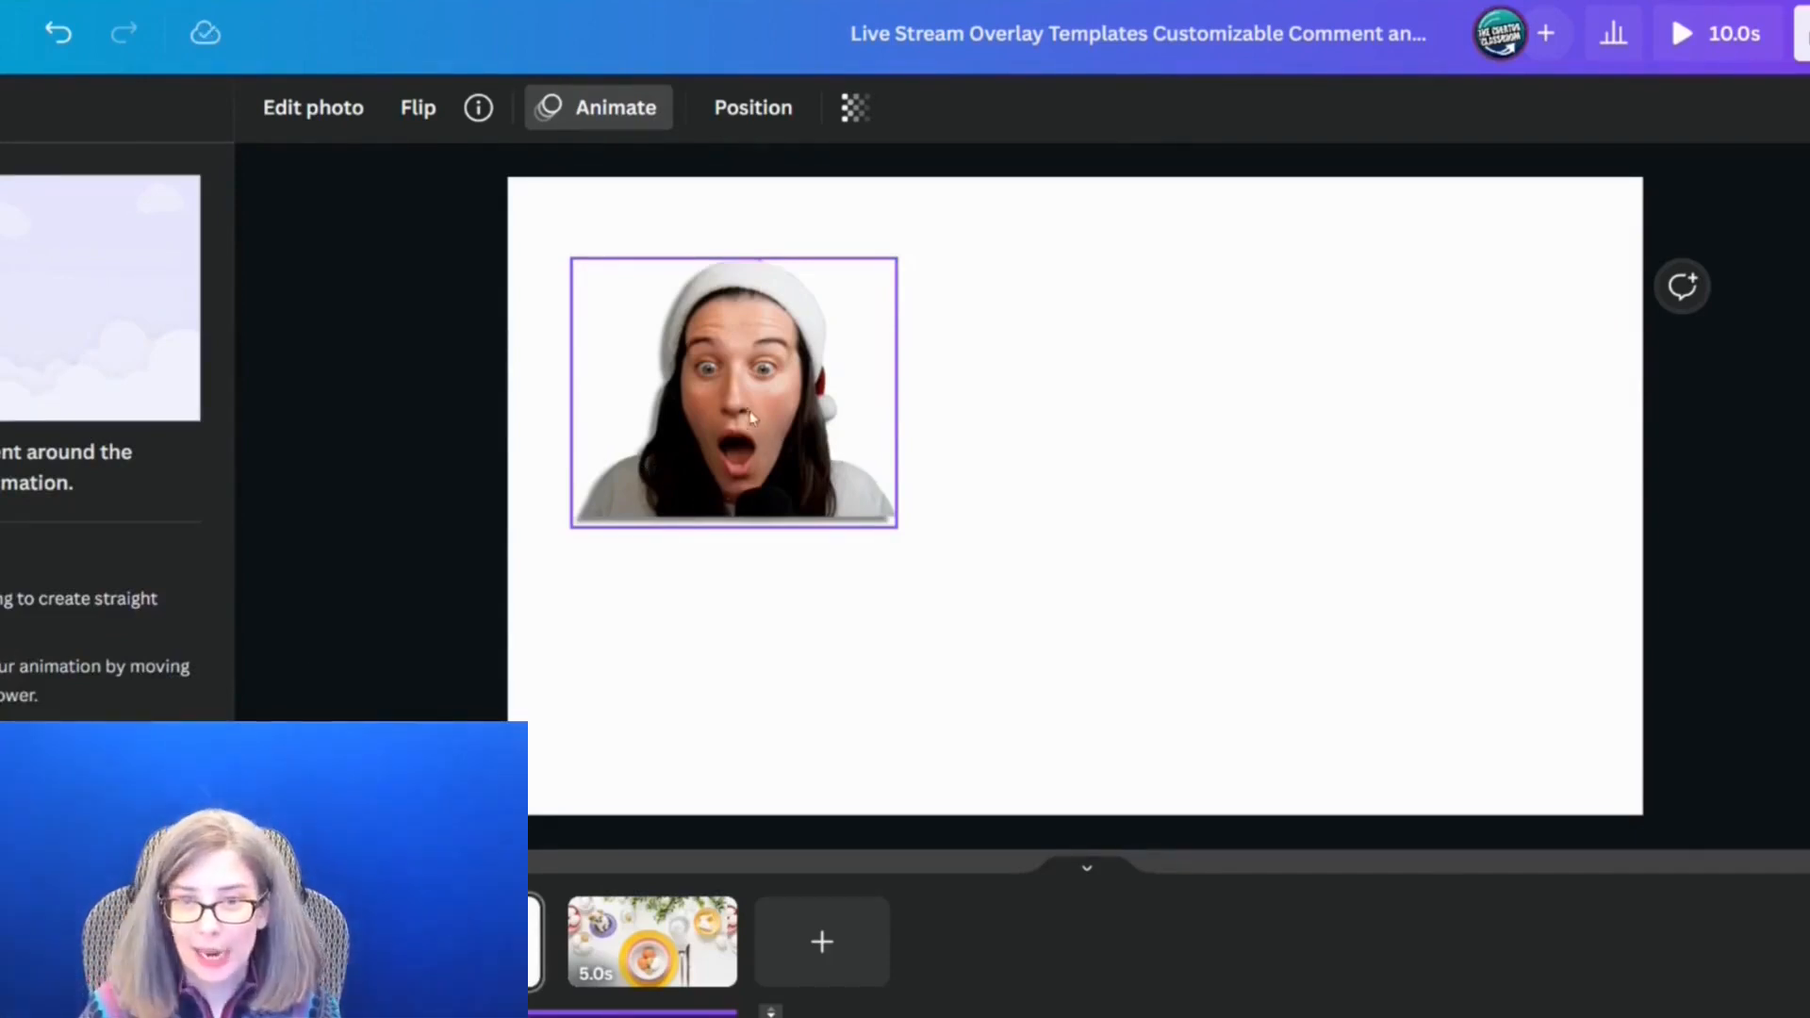
left_click_drag(744, 405, 784, 709)
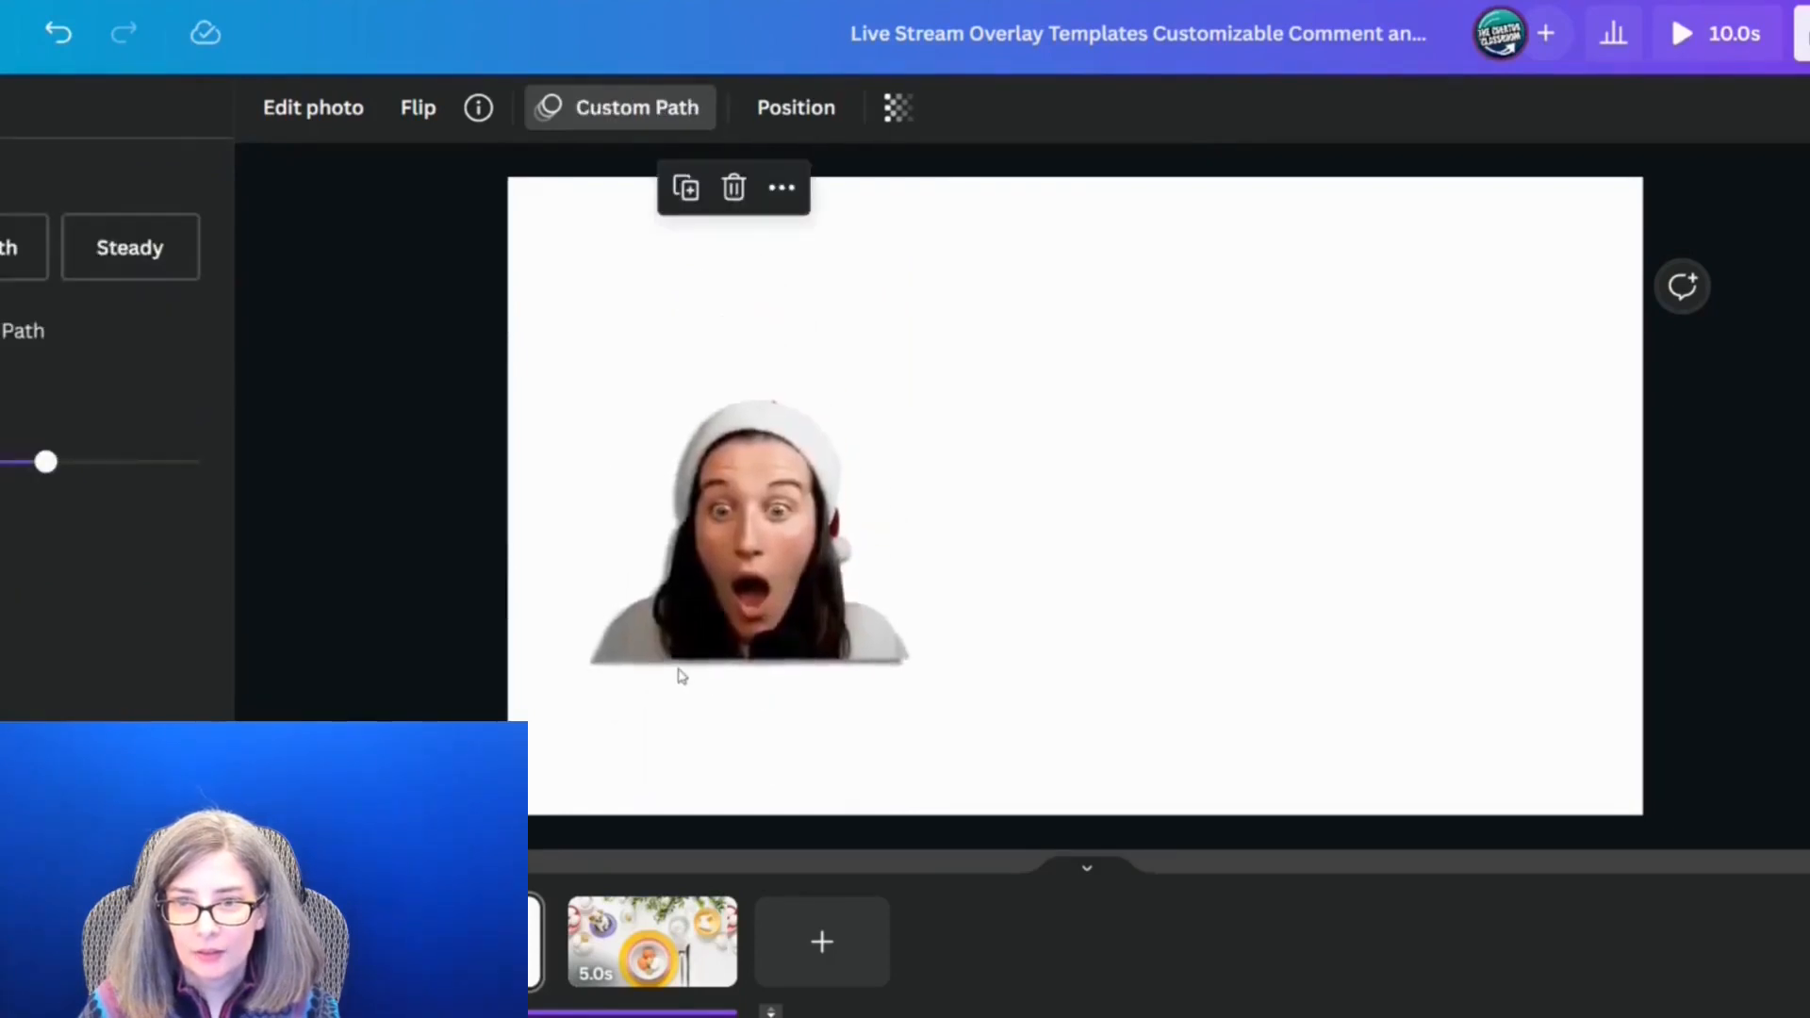
Step: Move the Santa-hat photo to the page's bottom edge and trace a custom animation path that weaves rightward and off below the page
left_click(690, 729)
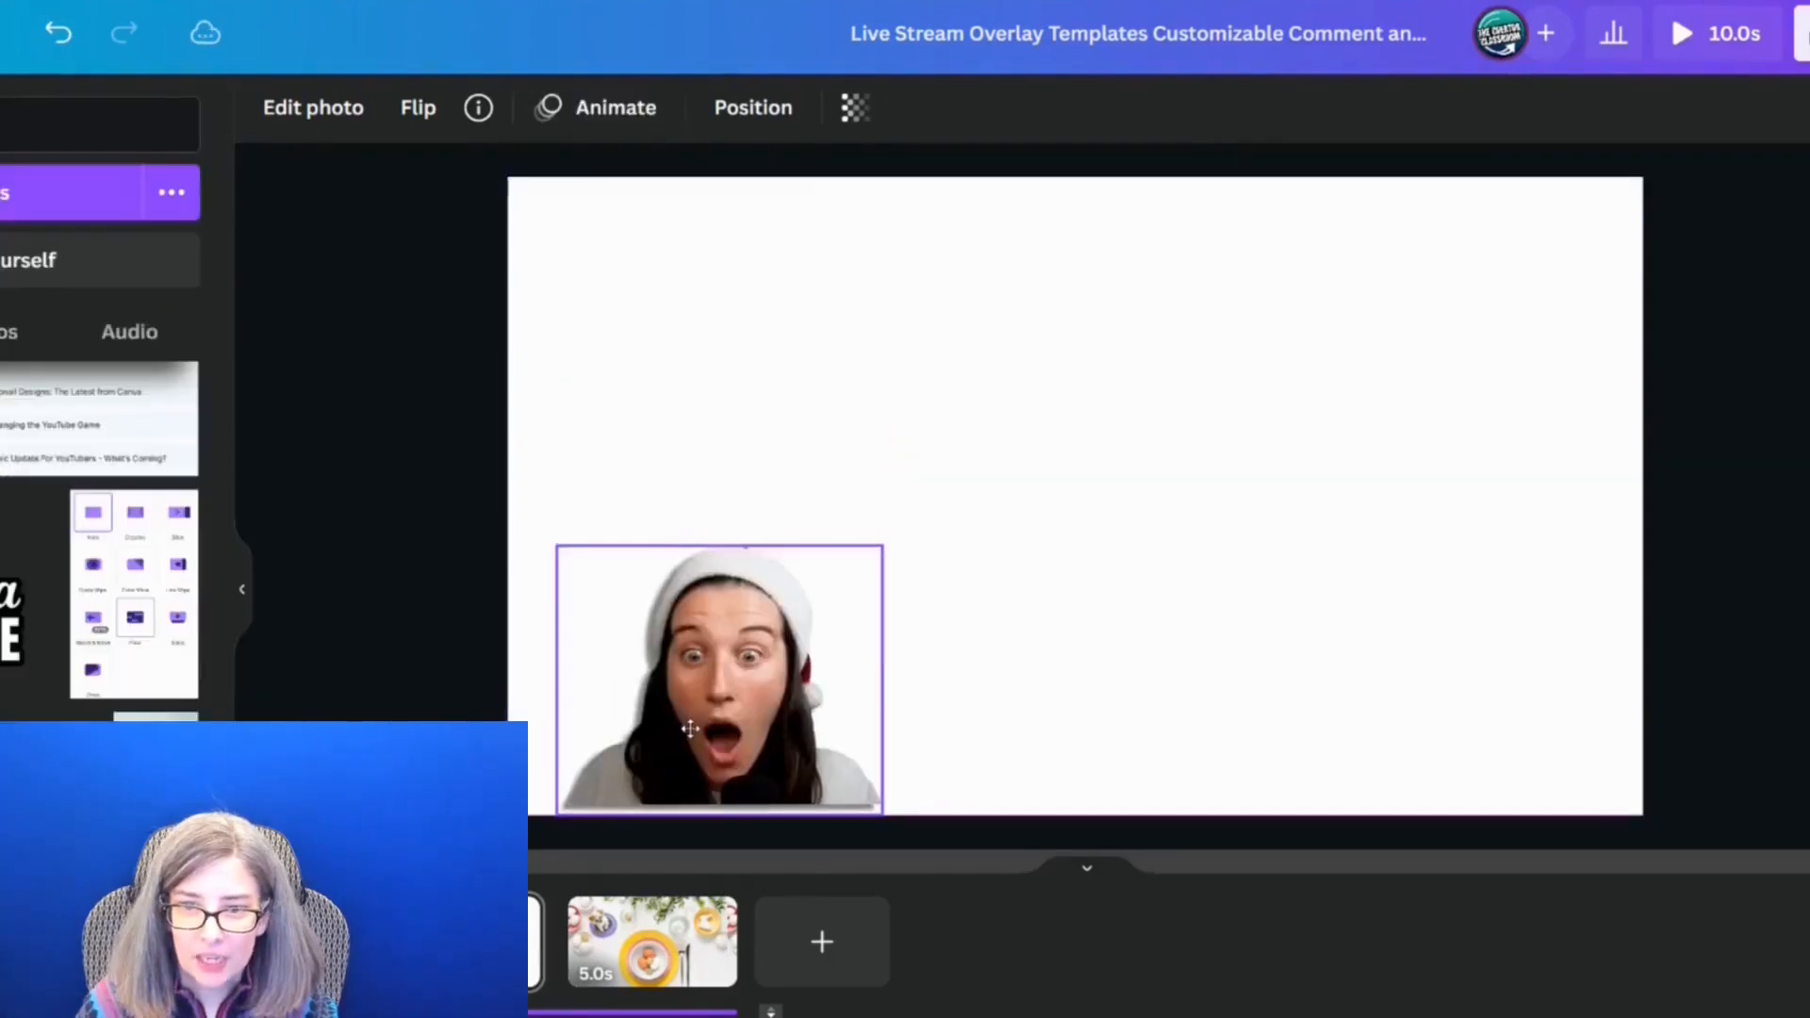
left_click(615, 113)
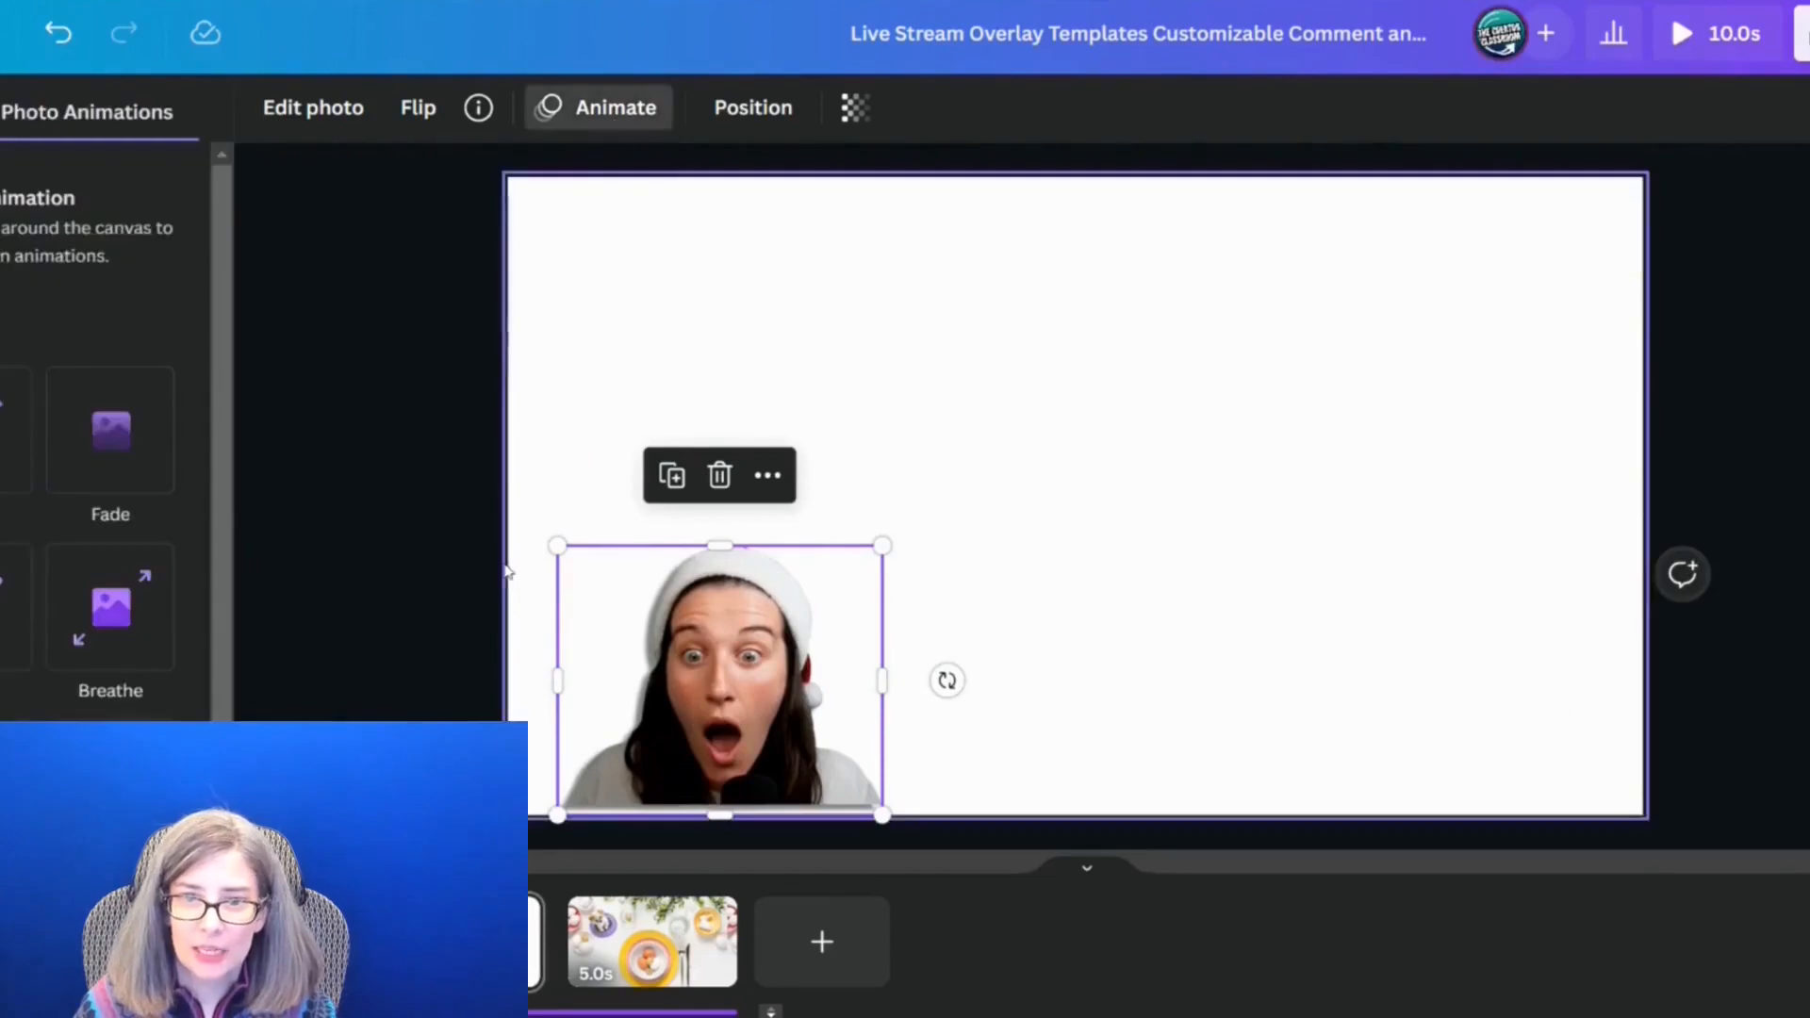
left_click(47, 226)
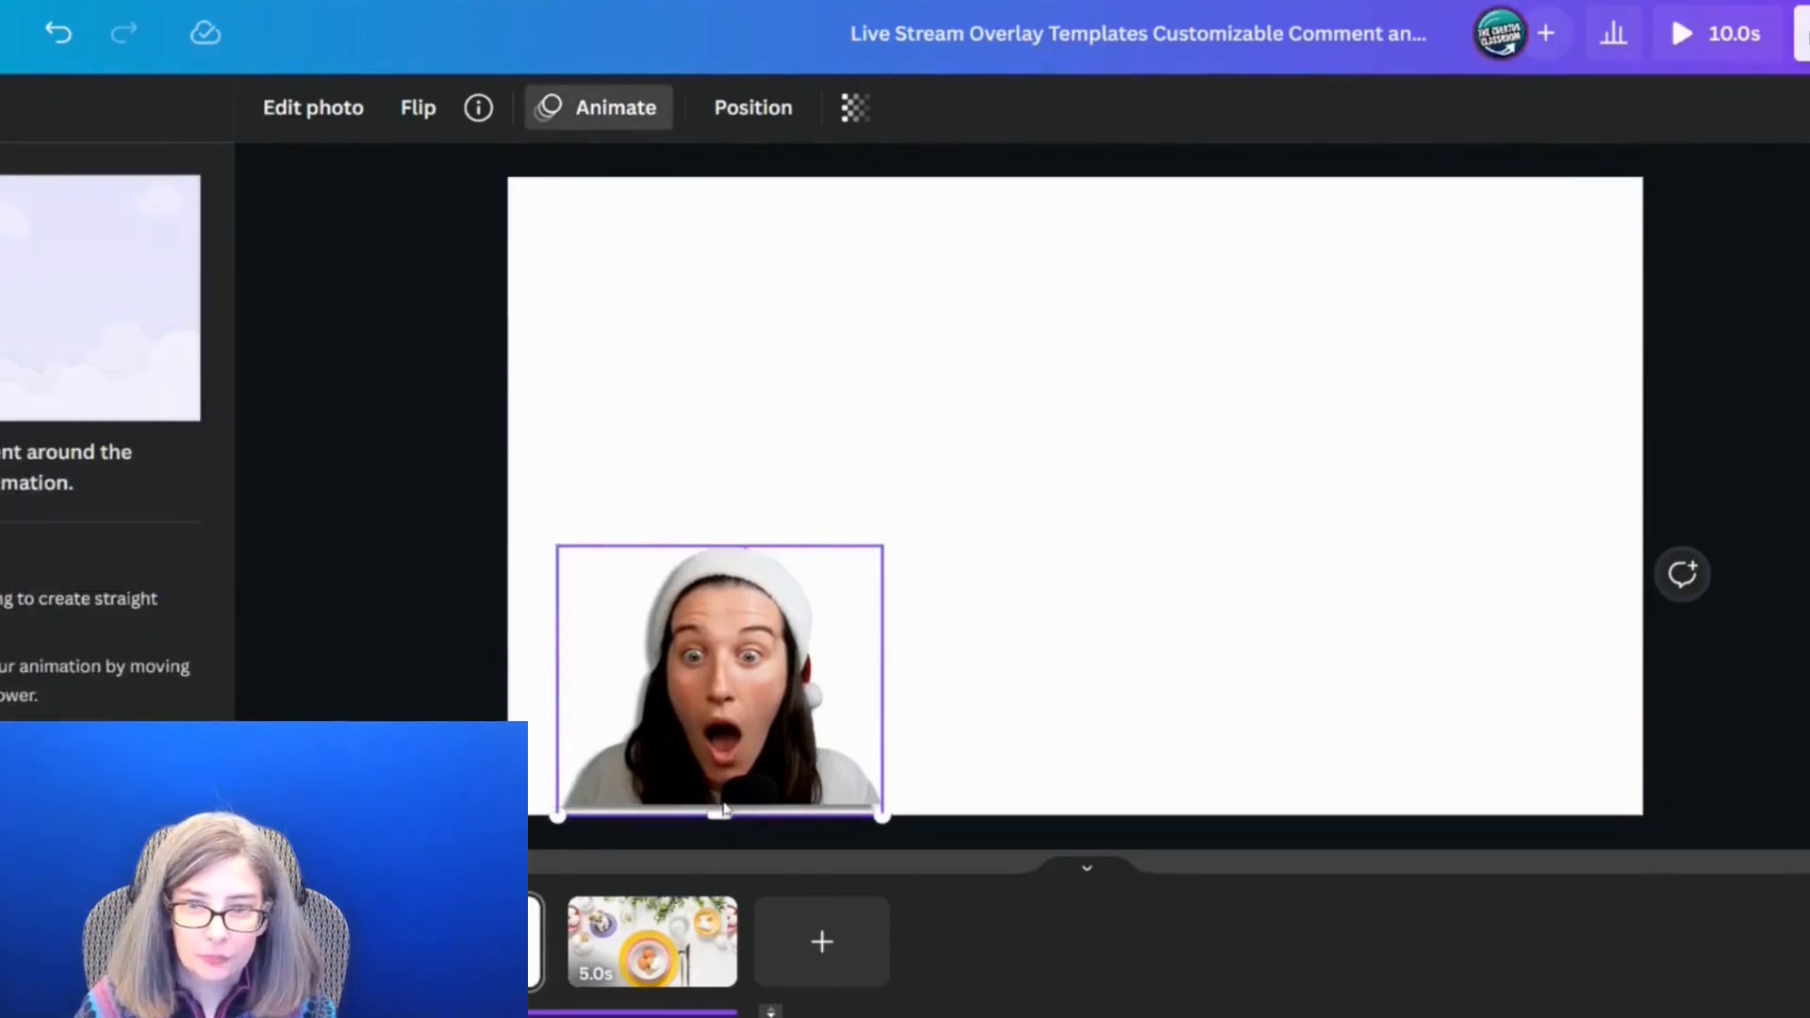
mouse_move(731, 745)
left_mouse_down()
mouse_move(748, 453)
mouse_move(935, 406)
mouse_move(921, 738)
mouse_move(1036, 818)
mouse_move(1046, 924)
left_mouse_up()
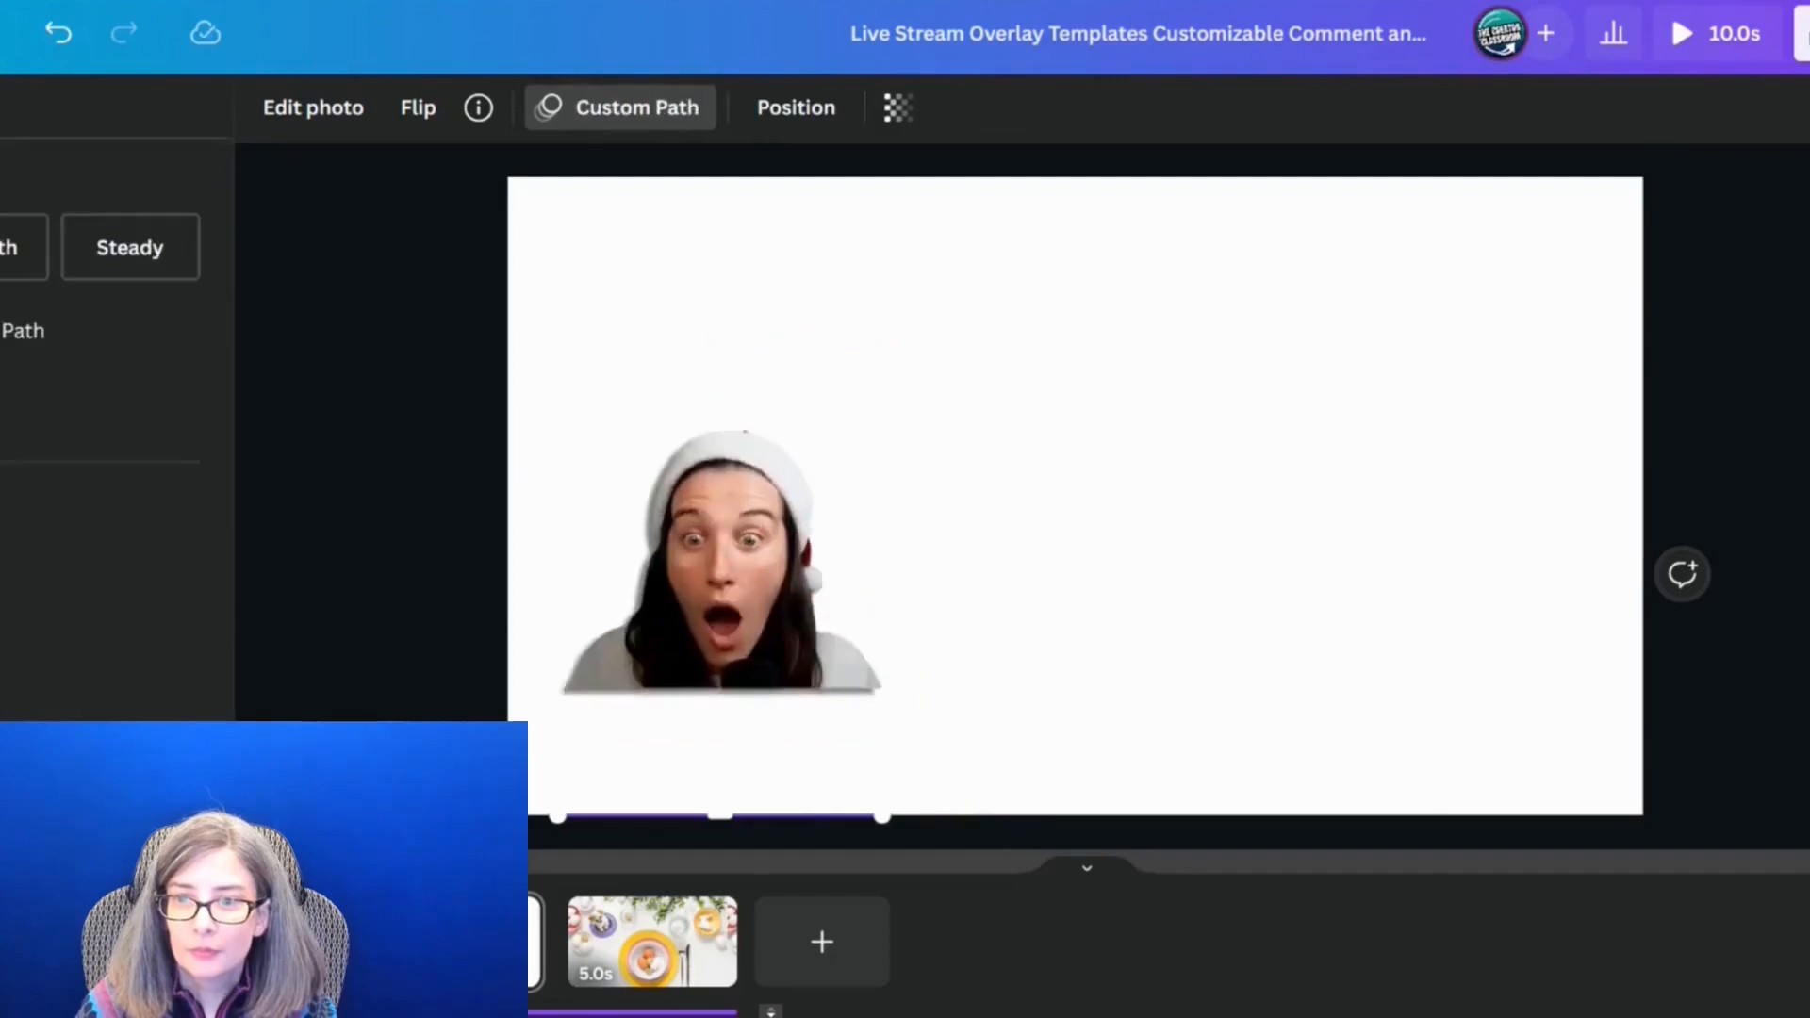
left_click(424, 592)
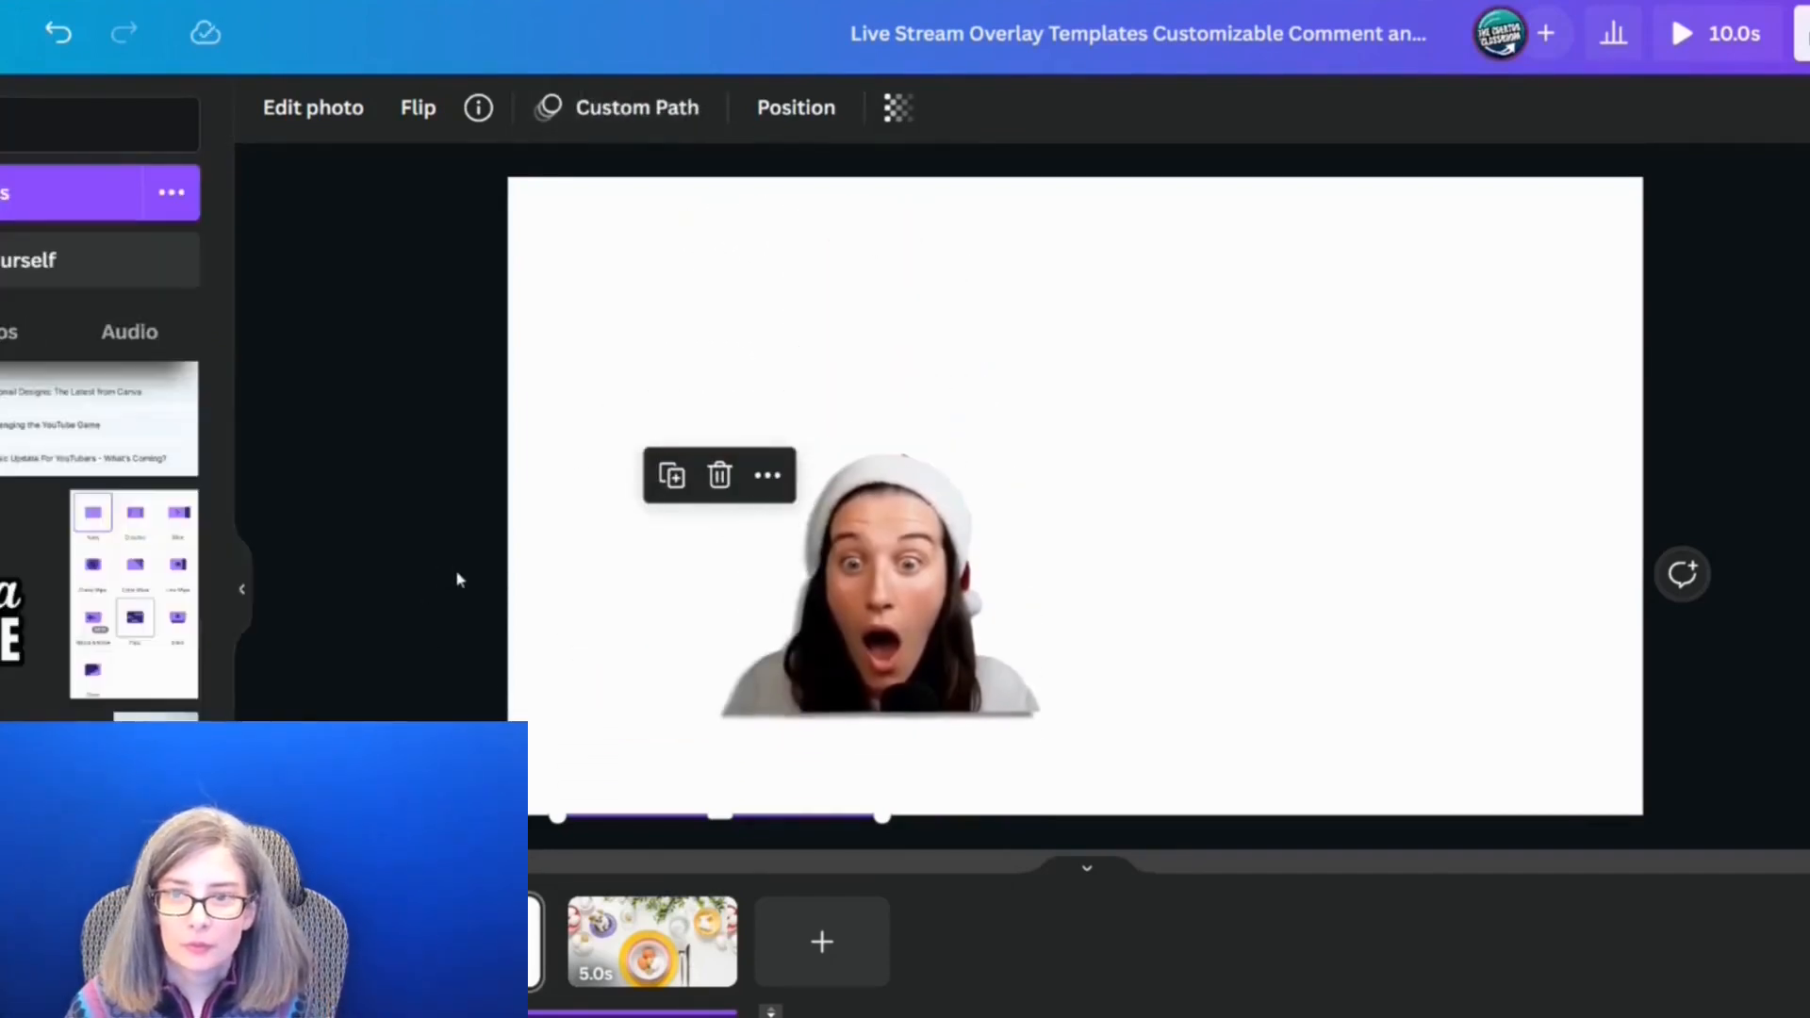